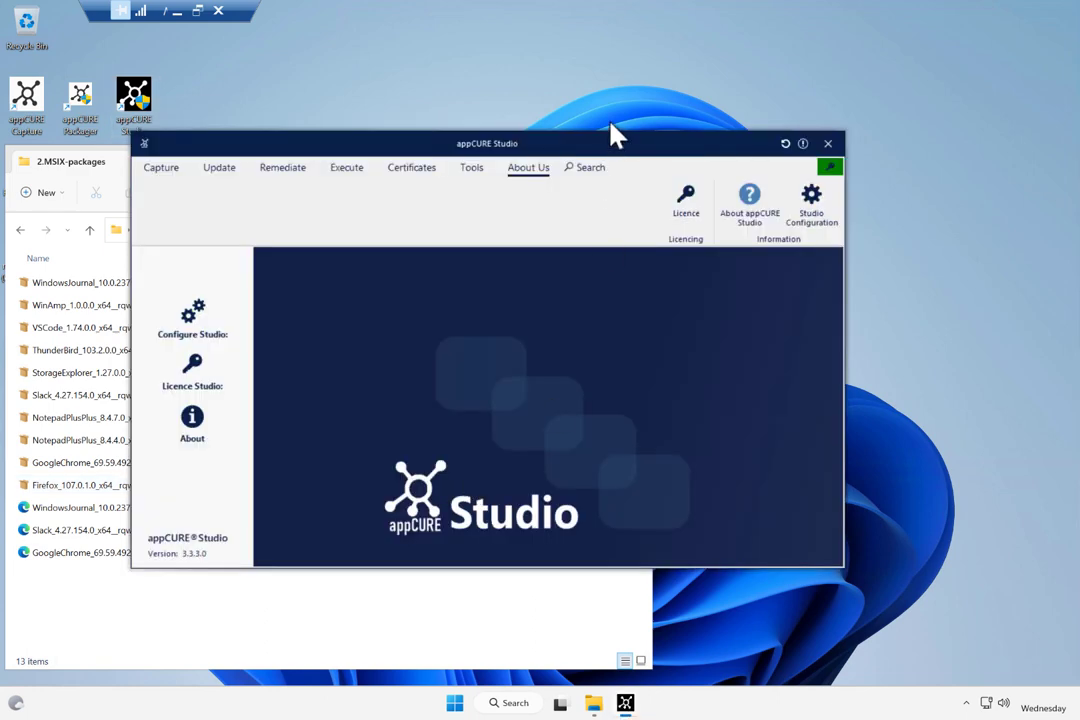
Batch-convert the packages in C:\MSIX\2.MSIX-packages to VHDX images and acknowledge Job Complete.
{"action": "left_click_drag", "start_coordinate": [620, 145], "coordinate": [851, 27]}
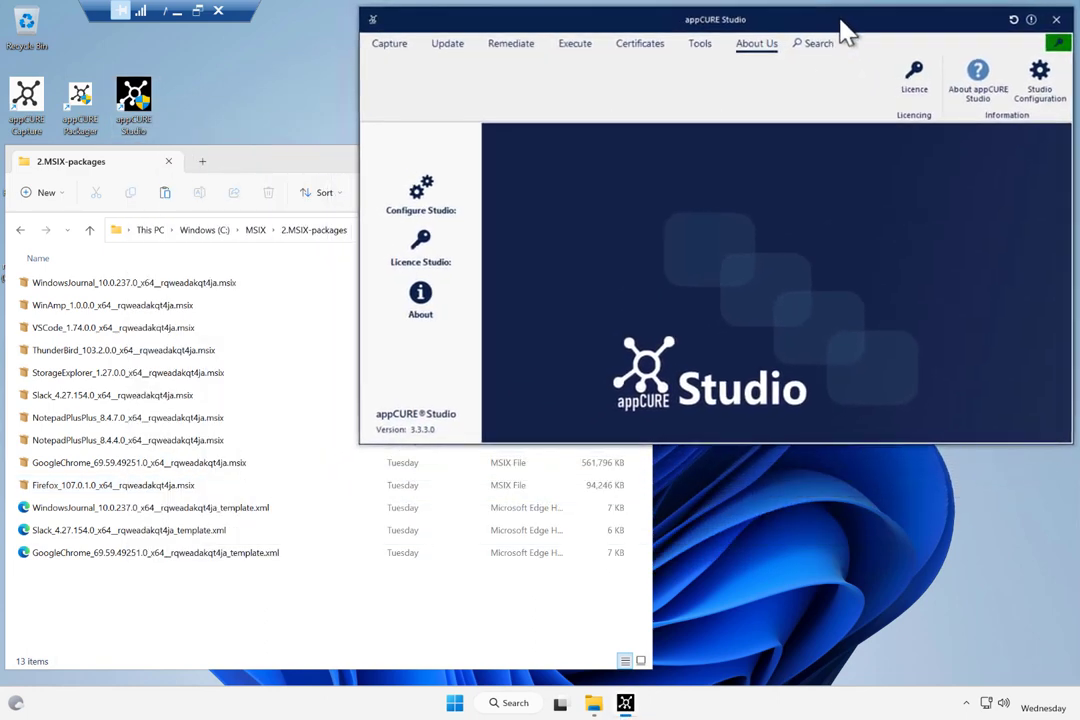
{"action": "left_click", "coordinate": [511, 45]}
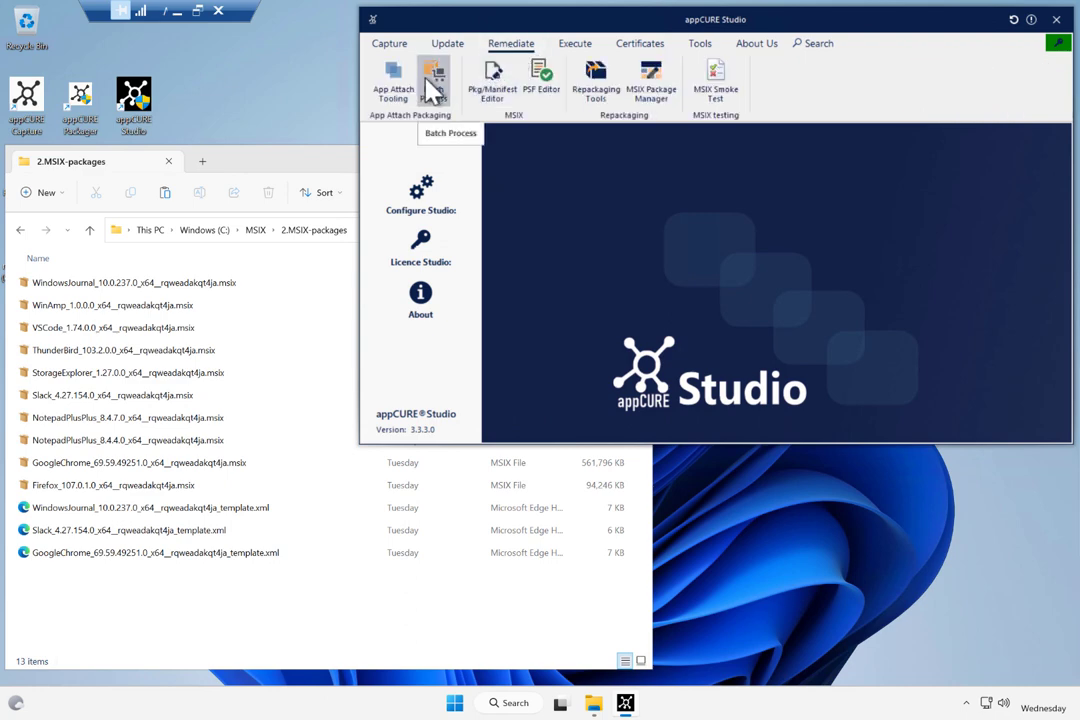
{"action": "left_click", "coordinate": [430, 84]}
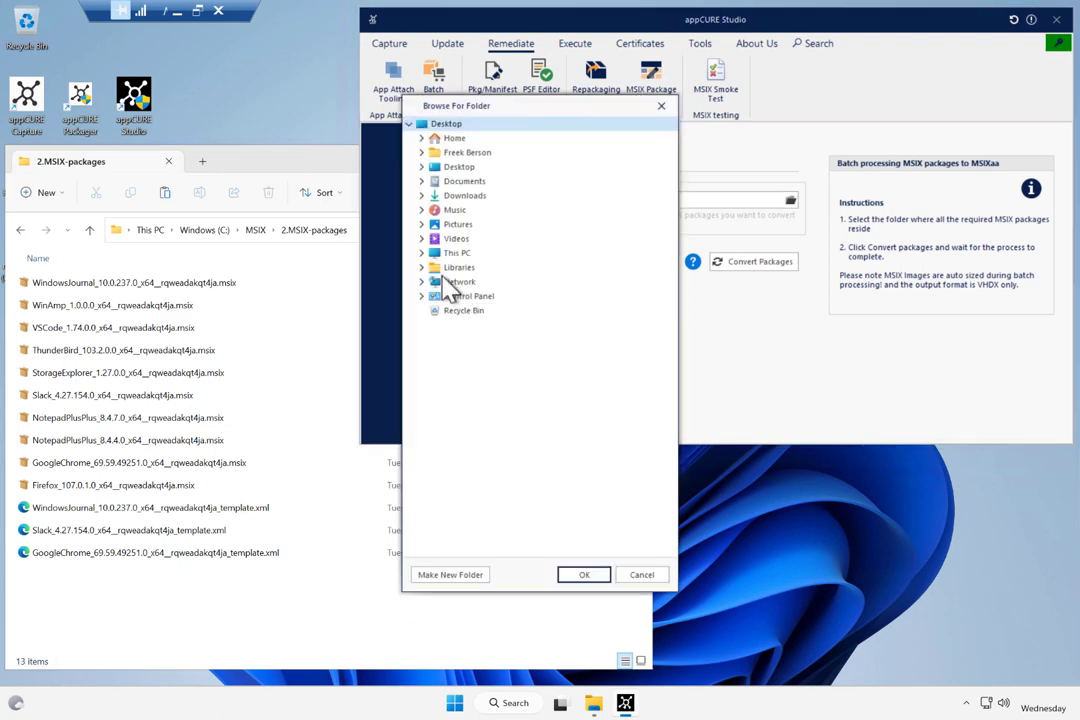
{"action": "left_click", "coordinate": [422, 253]}
{"action": "left_click", "coordinate": [434, 267]}
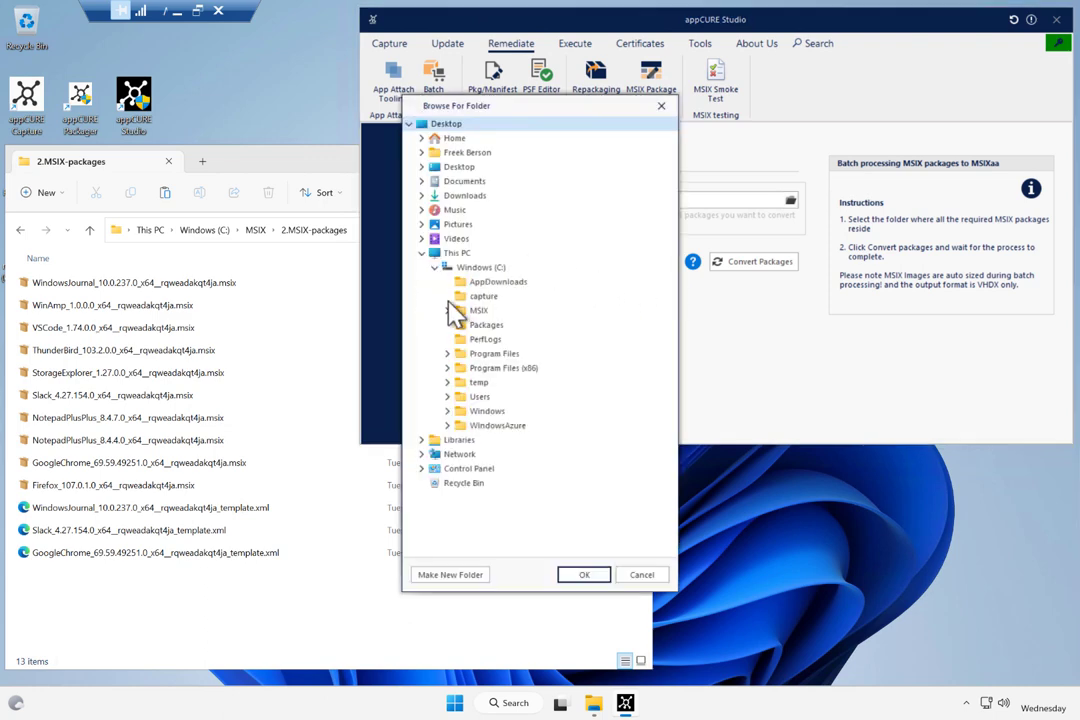
{"action": "left_click", "coordinate": [447, 310]}
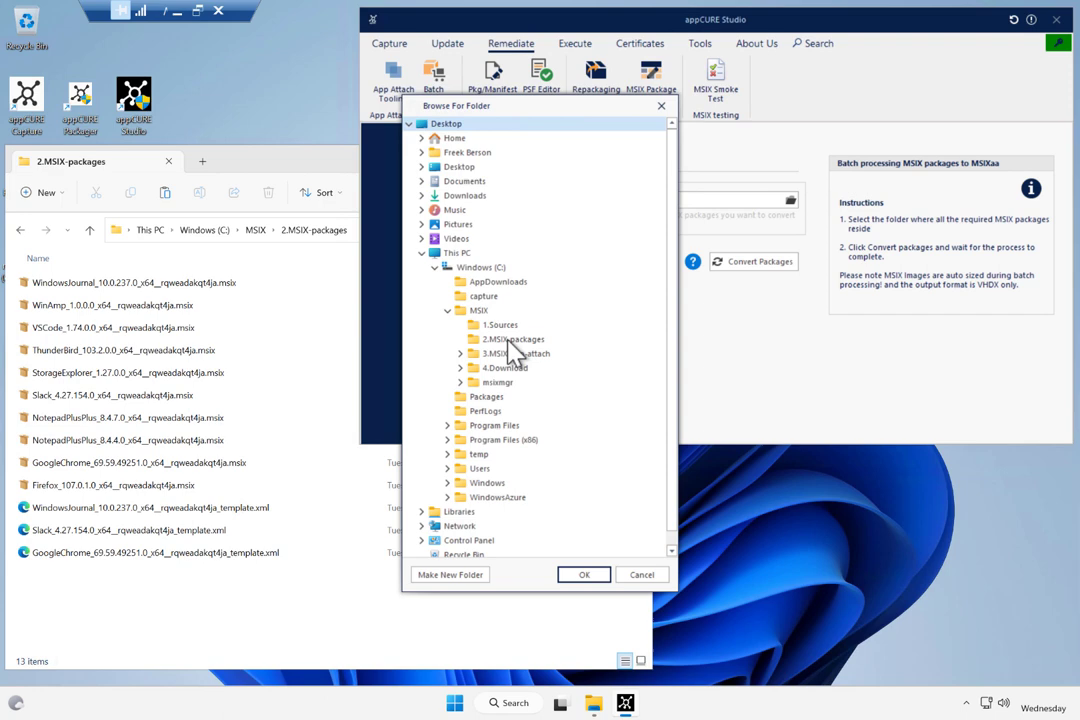
{"action": "left_click", "coordinate": [511, 340]}
{"action": "left_click", "coordinate": [590, 578]}
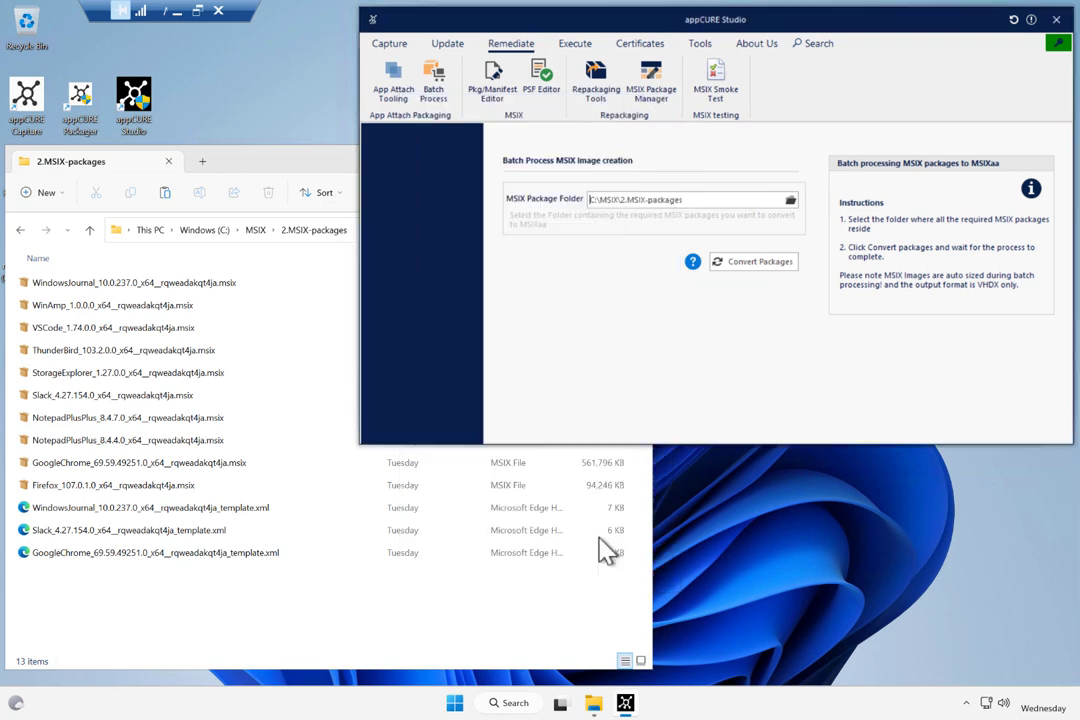
{"action": "left_click", "coordinate": [760, 262]}
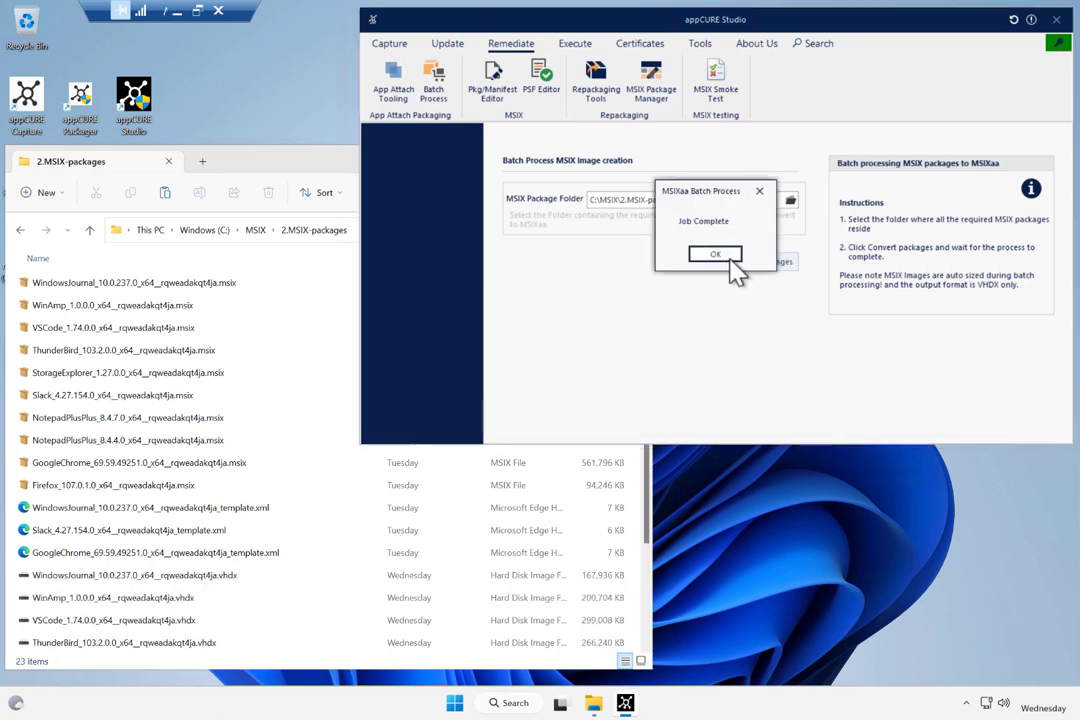
{"action": "left_click", "coordinate": [729, 257]}
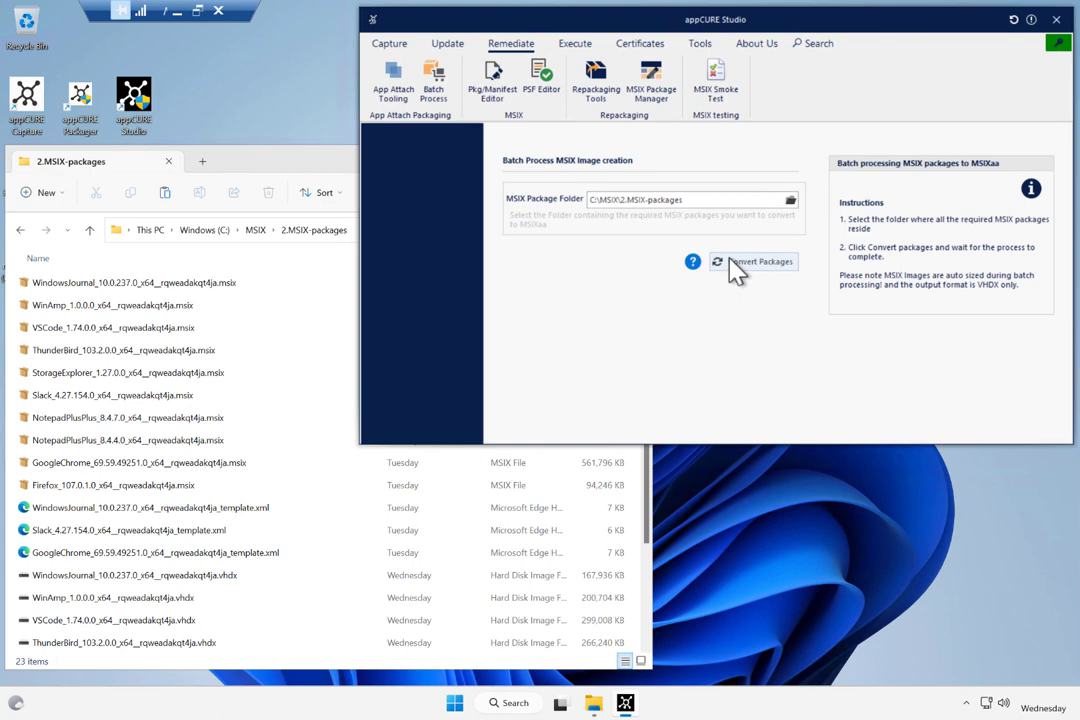
Check the converted VHDX images in the packages folder and return to appCURE Studio.
{"action": "left_click", "coordinate": [294, 190]}
{"action": "scroll", "coordinate": [288, 550], "scroll_direction": "down", "scroll_amount": 2}
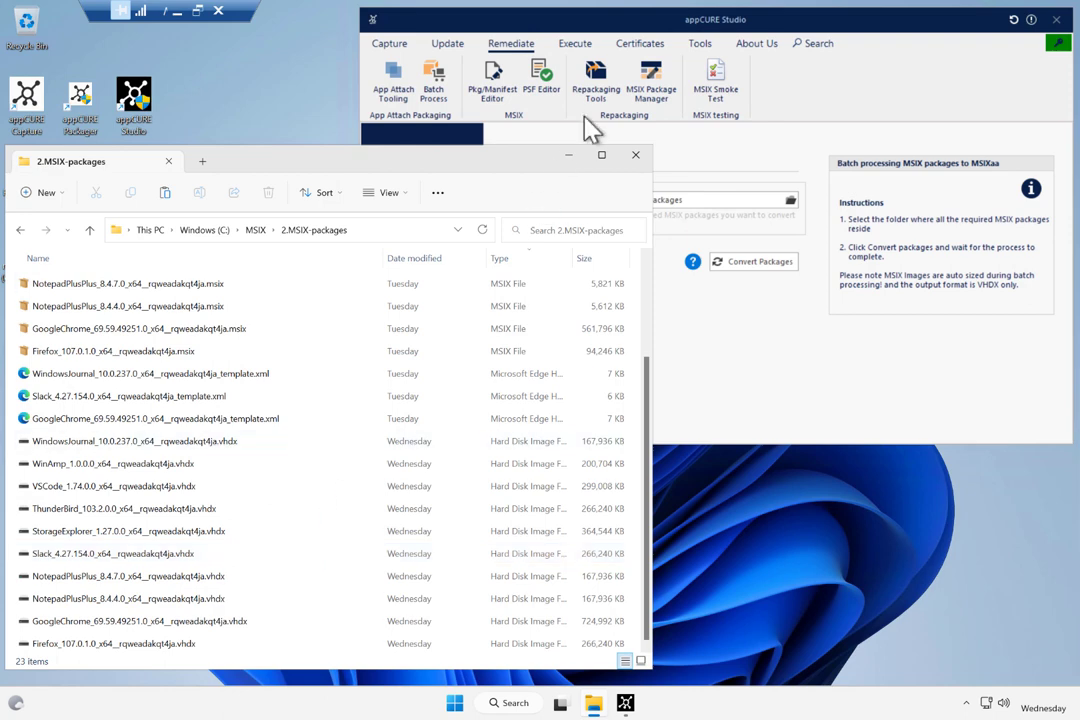
{"action": "left_click", "coordinate": [636, 20]}
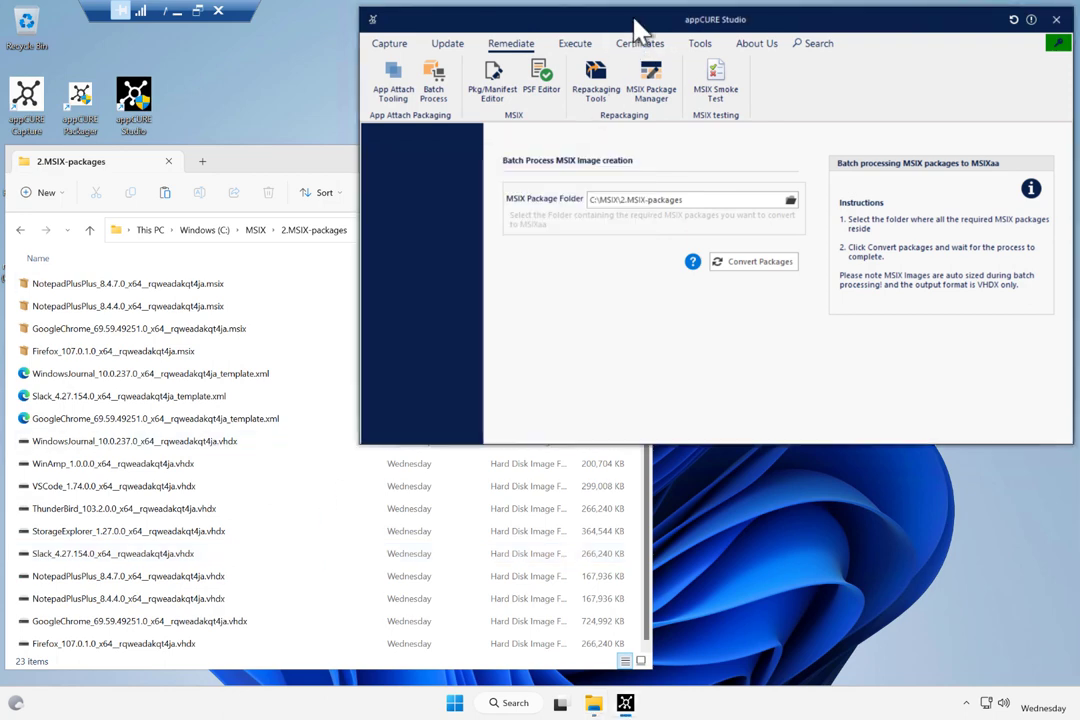
{"action": "left_click", "coordinate": [762, 48]}
Test connectivity on the Parallels page of Studio Configuration and confirm successful authentication.
{"action": "left_click", "coordinate": [1036, 92]}
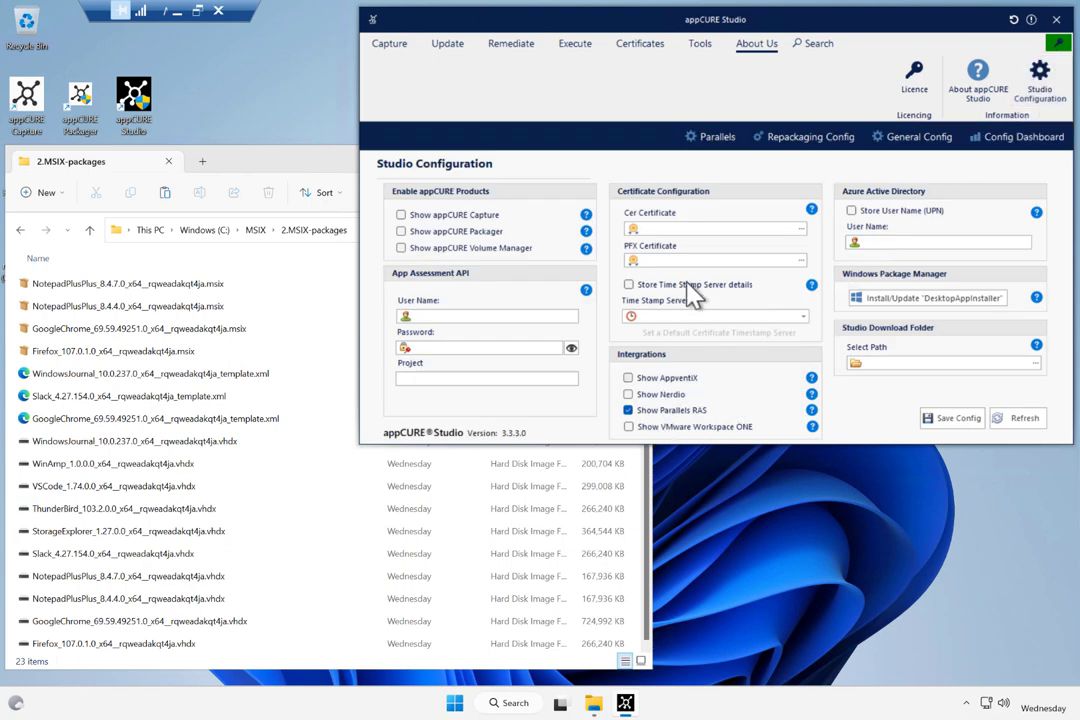
{"action": "left_click", "coordinate": [712, 139]}
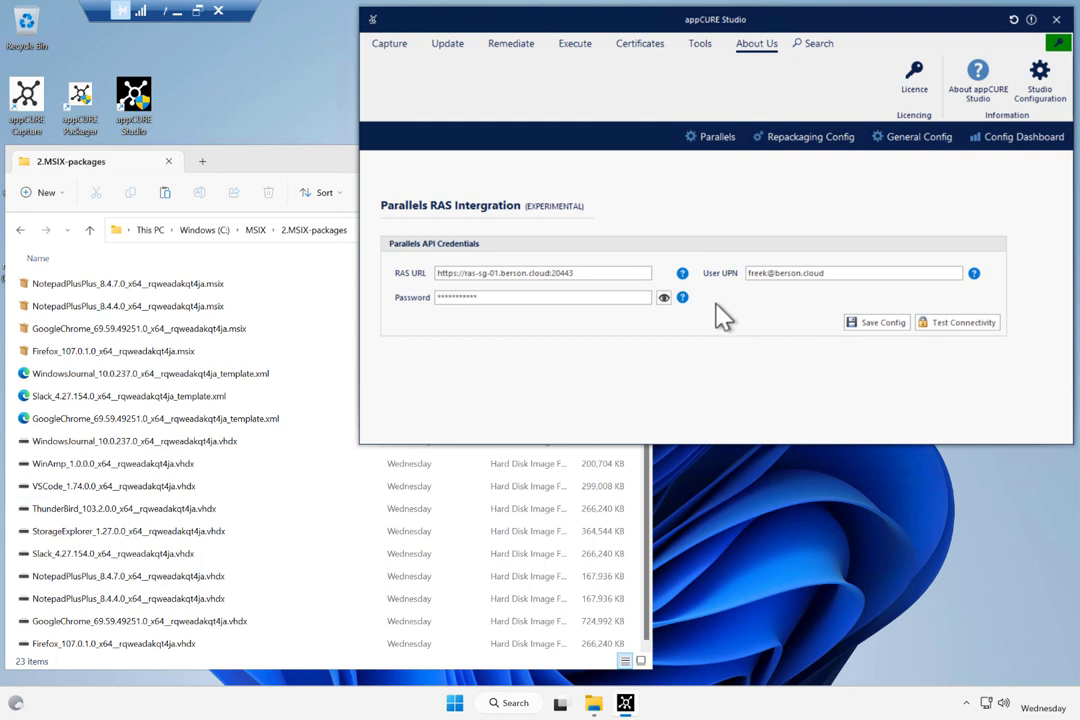
{"action": "left_click", "coordinate": [945, 325]}
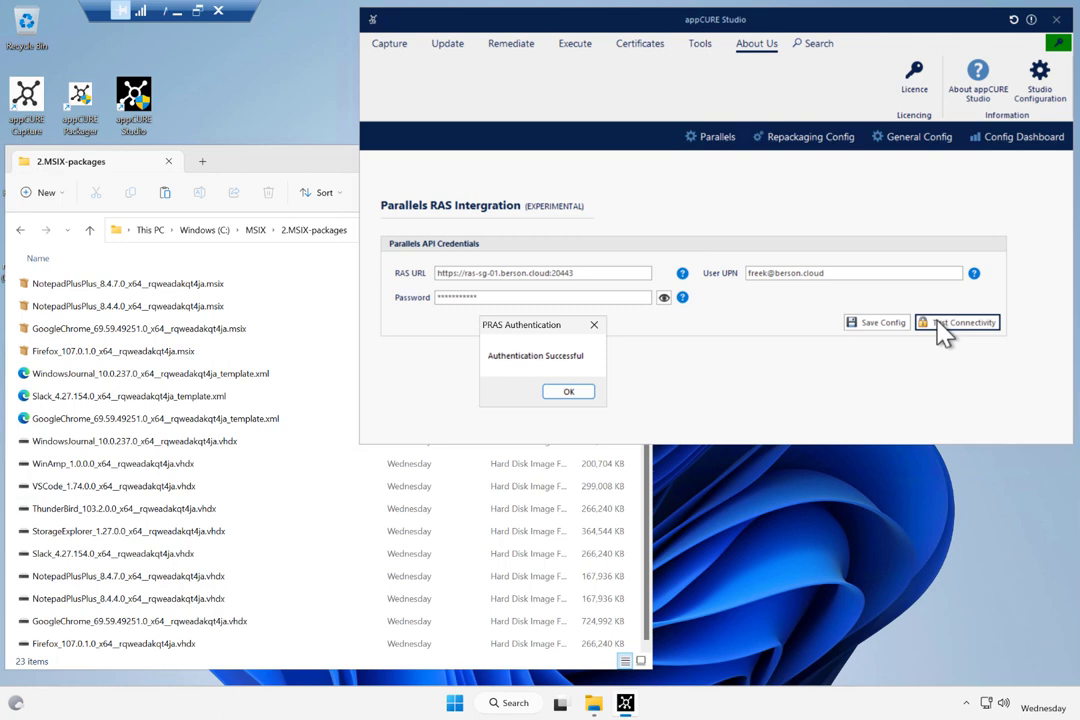
{"action": "left_click", "coordinate": [578, 392]}
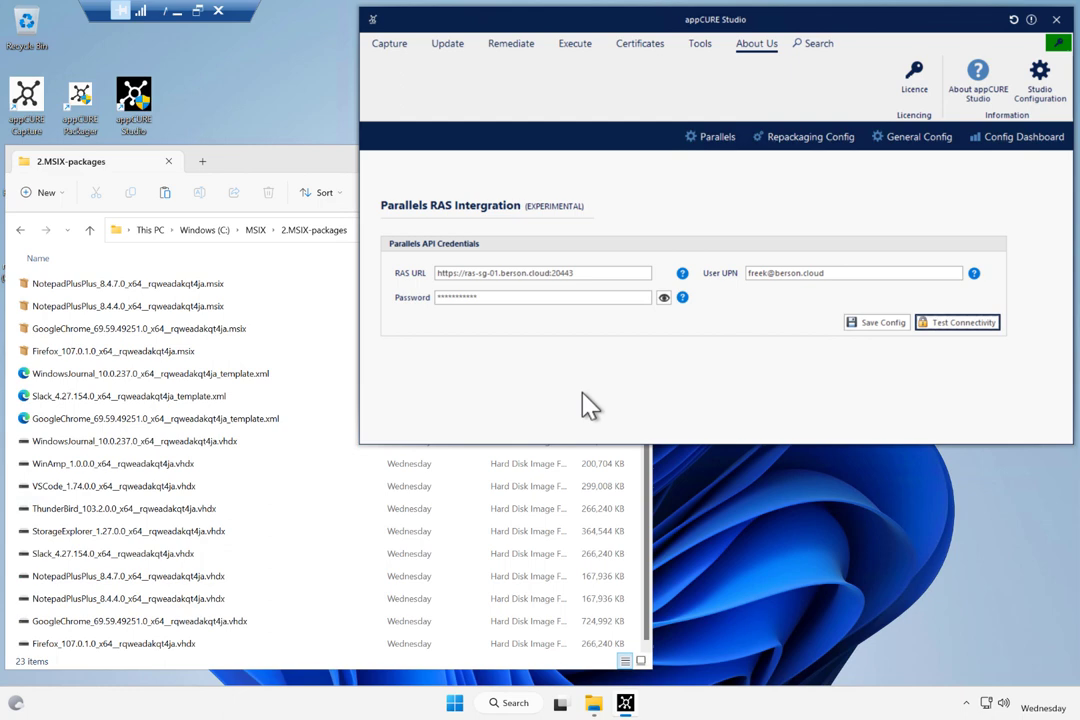
Authenticate in Parallels app attach Mgmt and refresh the still-empty app attach Management table.
{"action": "left_click", "coordinate": [588, 46]}
{"action": "left_click", "coordinate": [549, 82]}
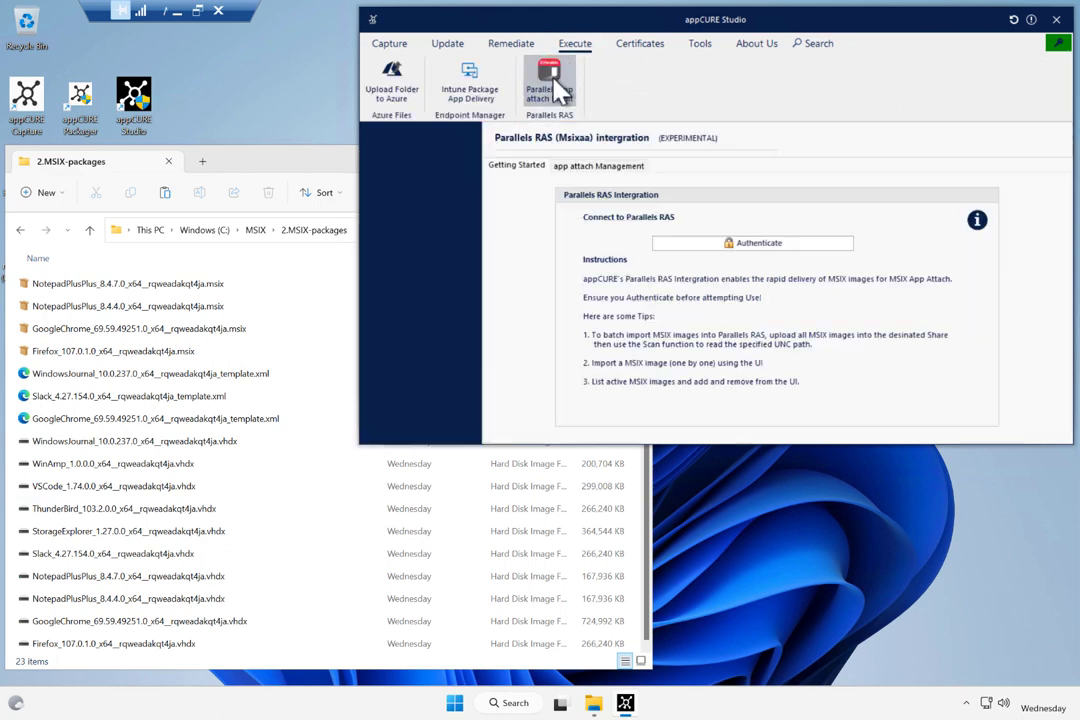
{"action": "left_click", "coordinate": [710, 250]}
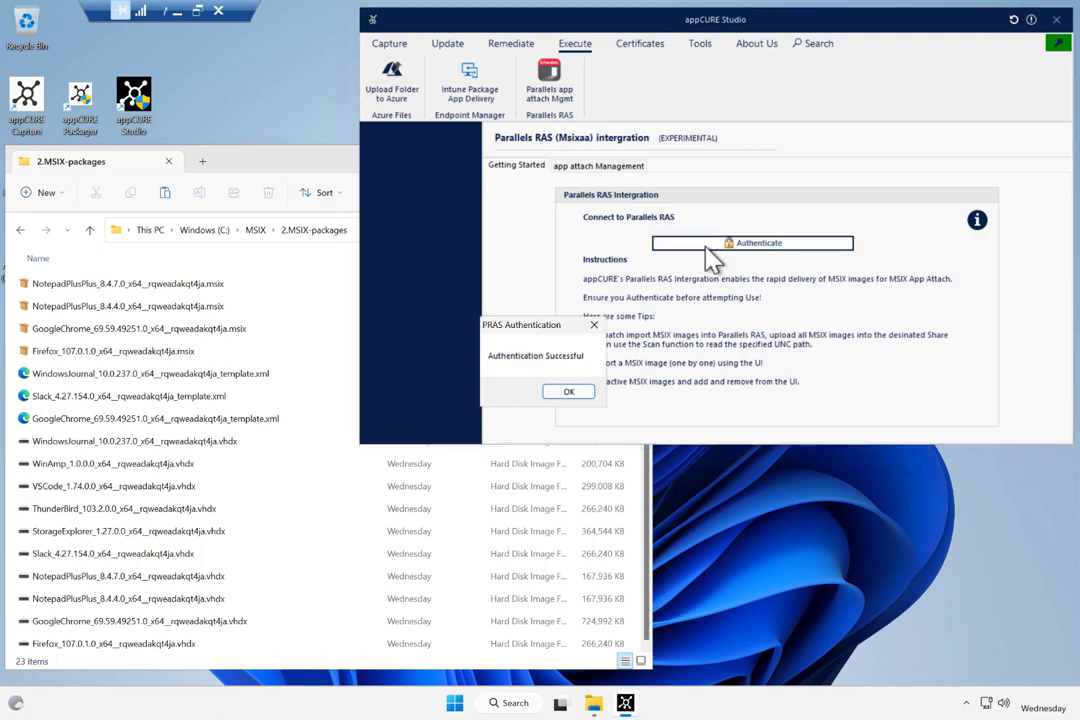
{"action": "left_click", "coordinate": [570, 392]}
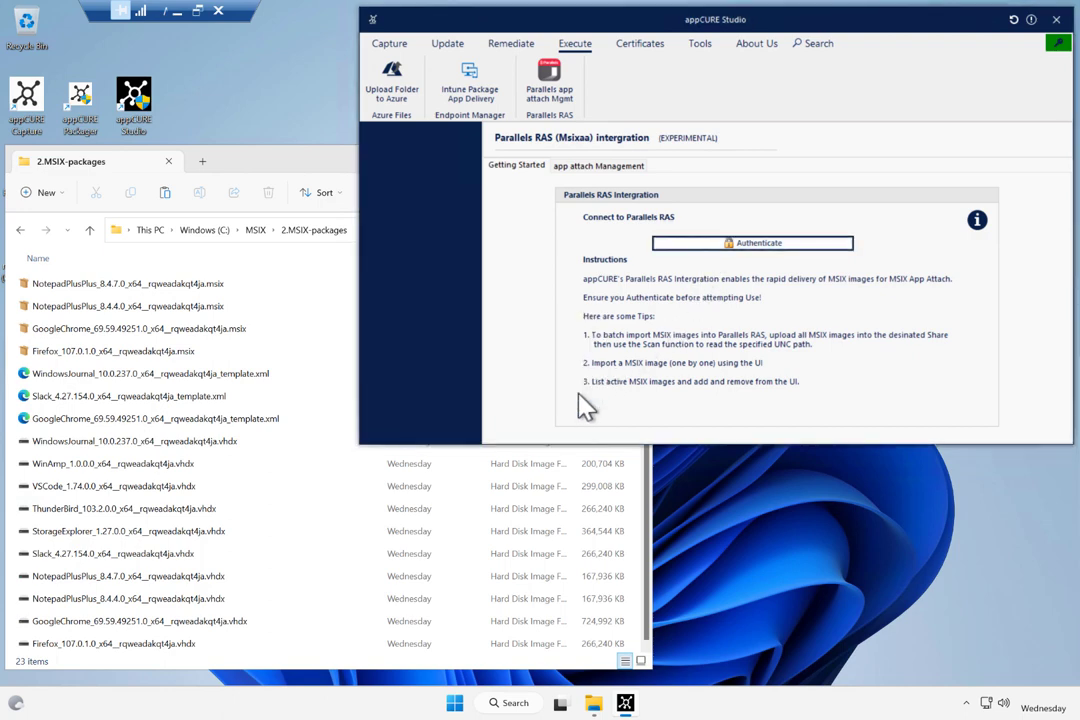
{"action": "left_click", "coordinate": [604, 172]}
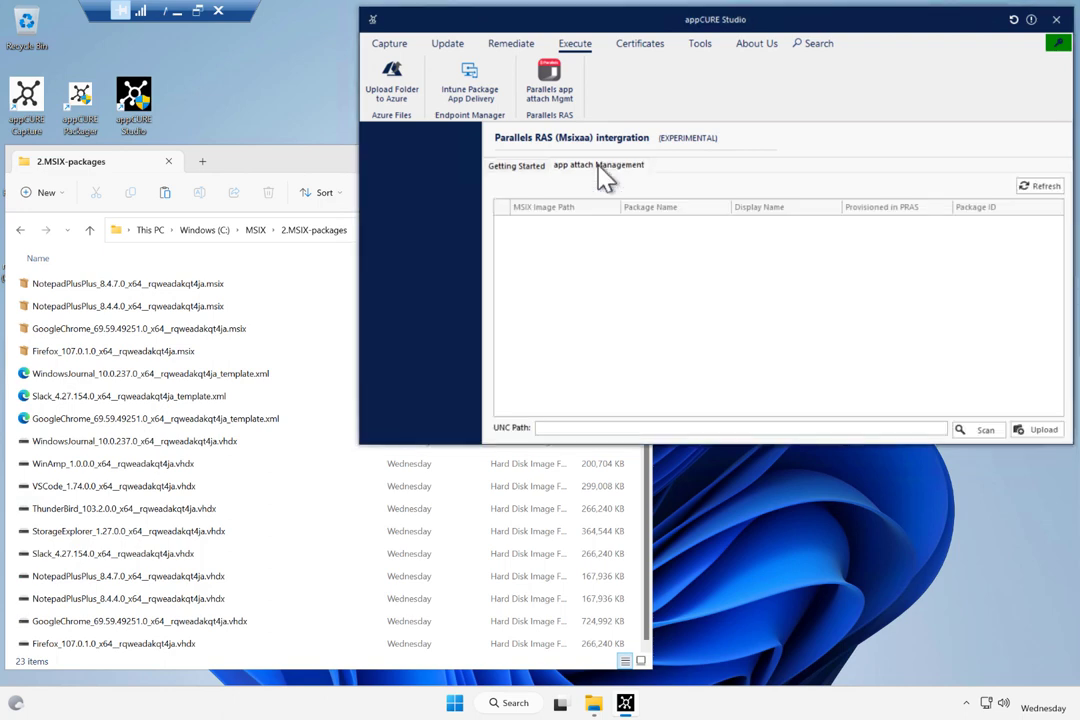
{"action": "left_click", "coordinate": [1040, 190]}
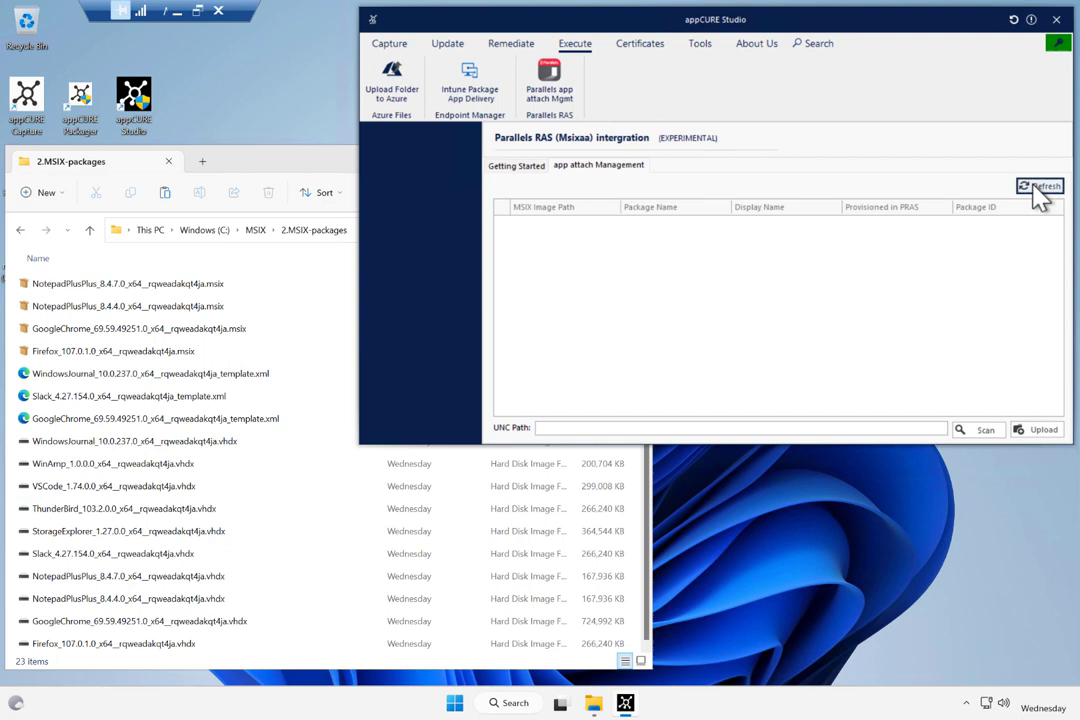
Scan the \wepssa01.file.core.windows.net\msixappattach share for MSIX images and widen the path column.
{"action": "left_click", "coordinate": [699, 428]}
{"action": "type", "text": "\\wepssa01.file.core.windows.net\\msixappattach"}
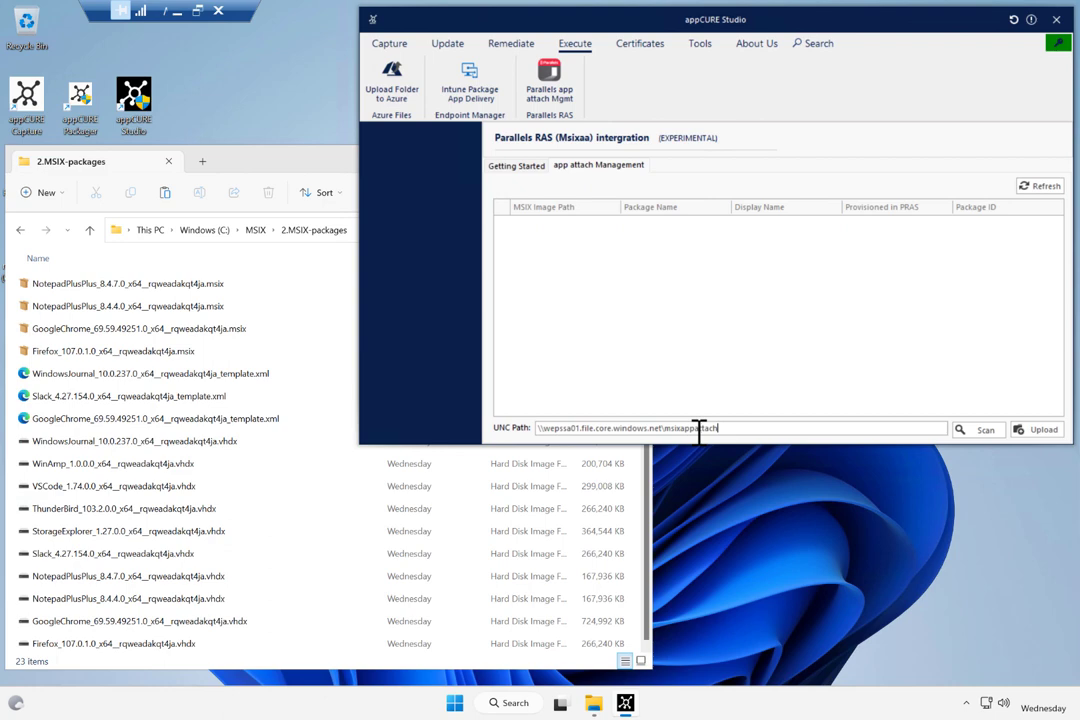
{"action": "left_click", "coordinate": [975, 432]}
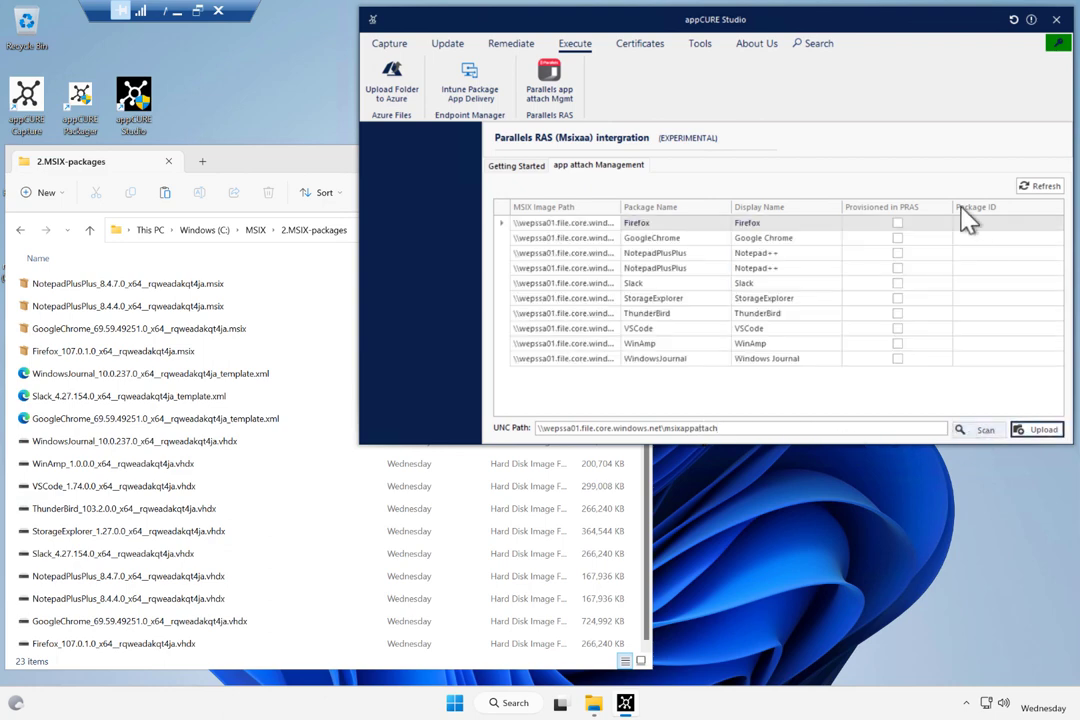
{"action": "double_click", "coordinate": [621, 207]}
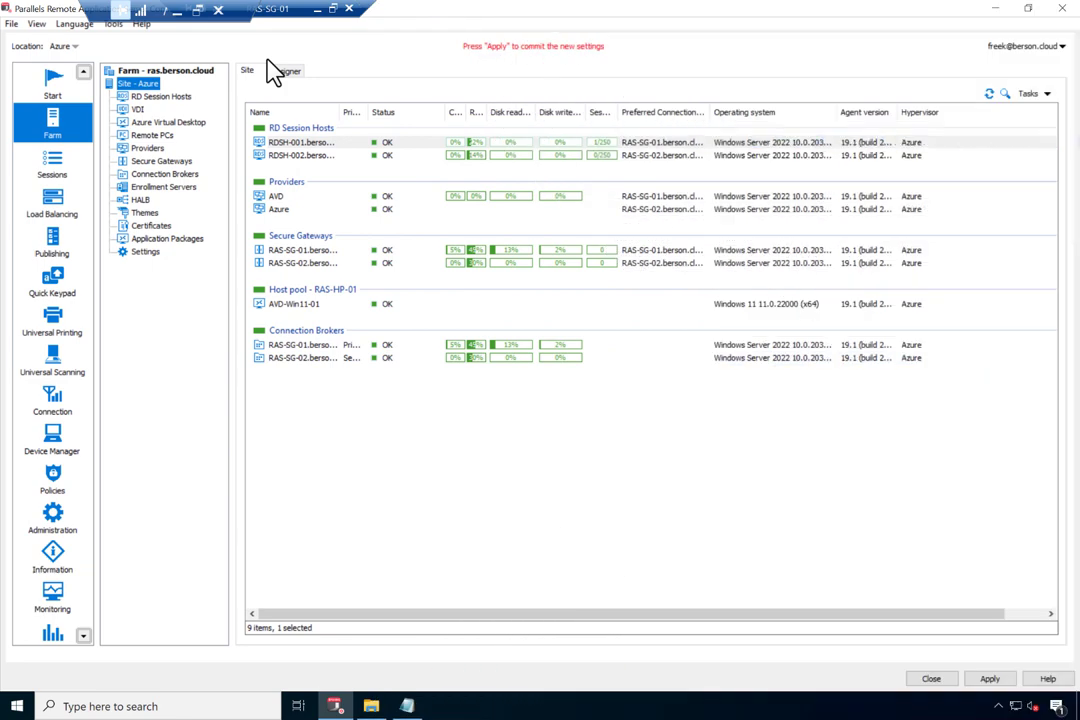
Show the ten imported packages under Application Packages and apply the settings.
{"action": "left_click", "coordinate": [168, 239]}
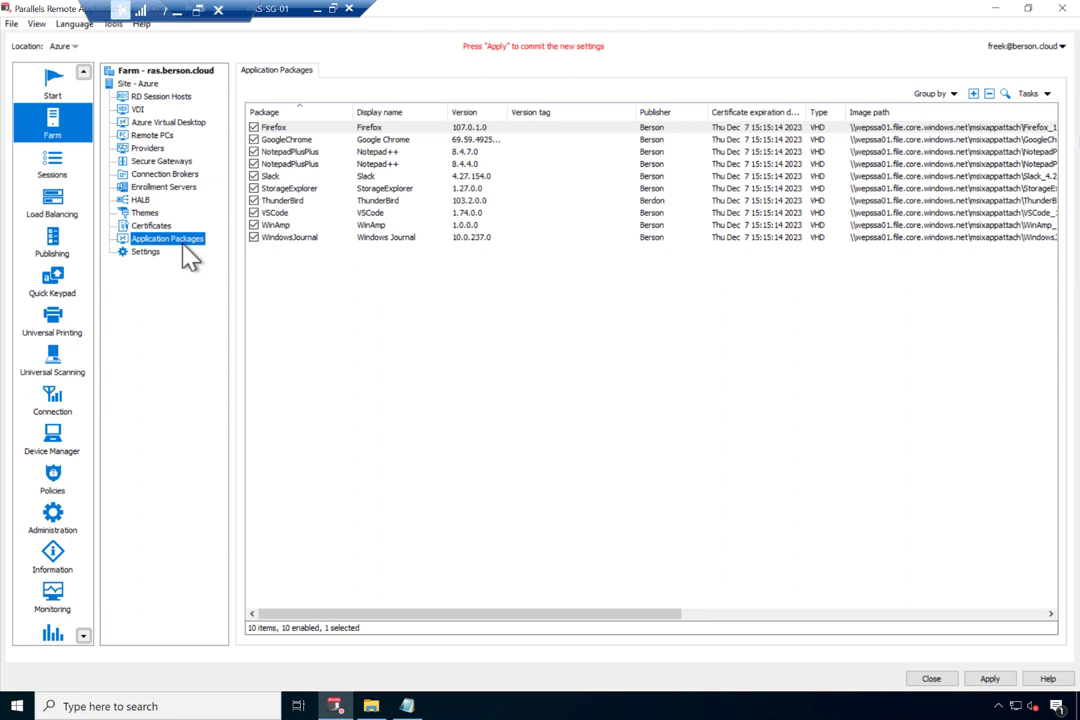
{"action": "left_click", "coordinate": [990, 679]}
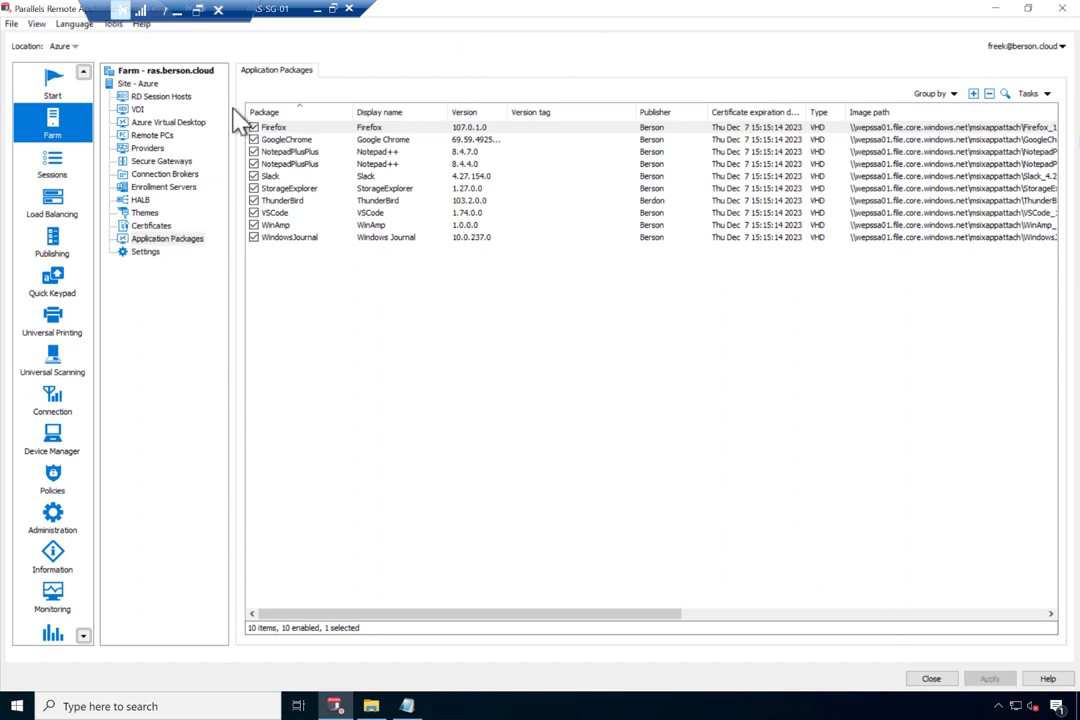
Open the RDSH group's properties on its Application Packages tab.
{"action": "left_click", "coordinate": [174, 97]}
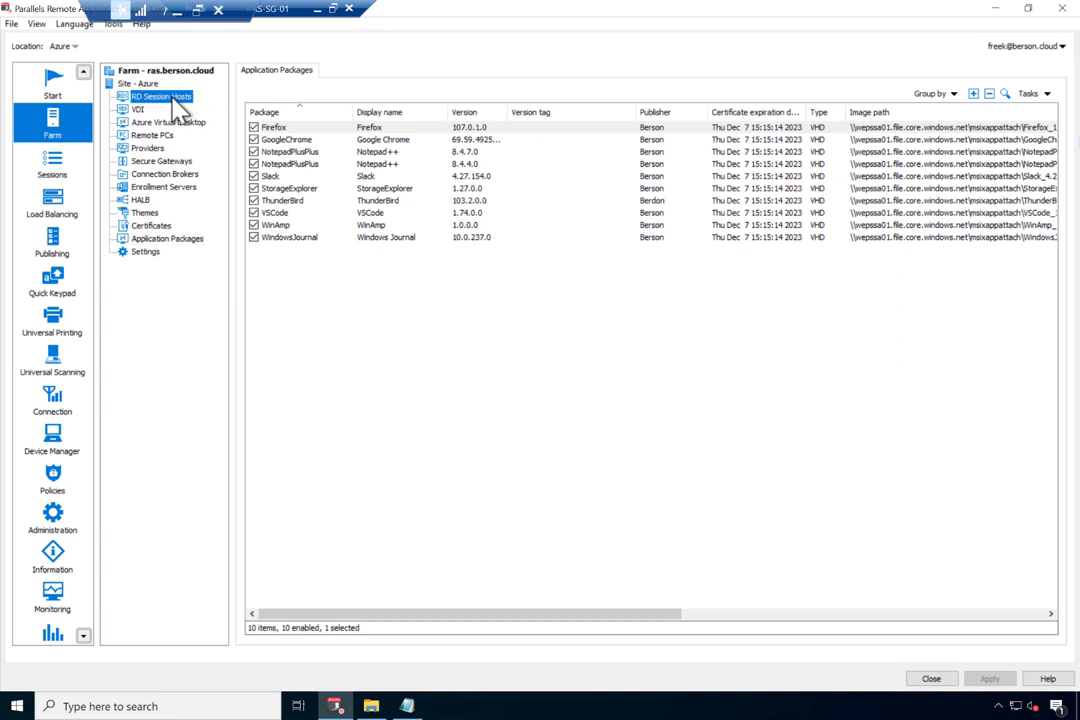
{"action": "left_click", "coordinate": [323, 76]}
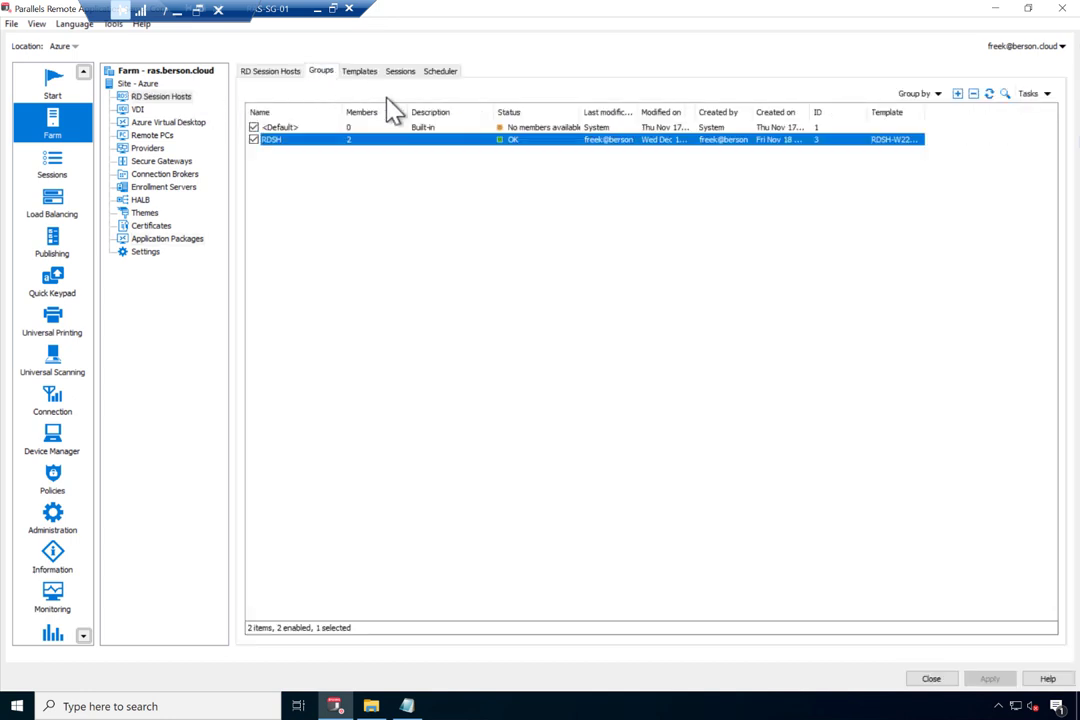
{"action": "double_click", "coordinate": [396, 145]}
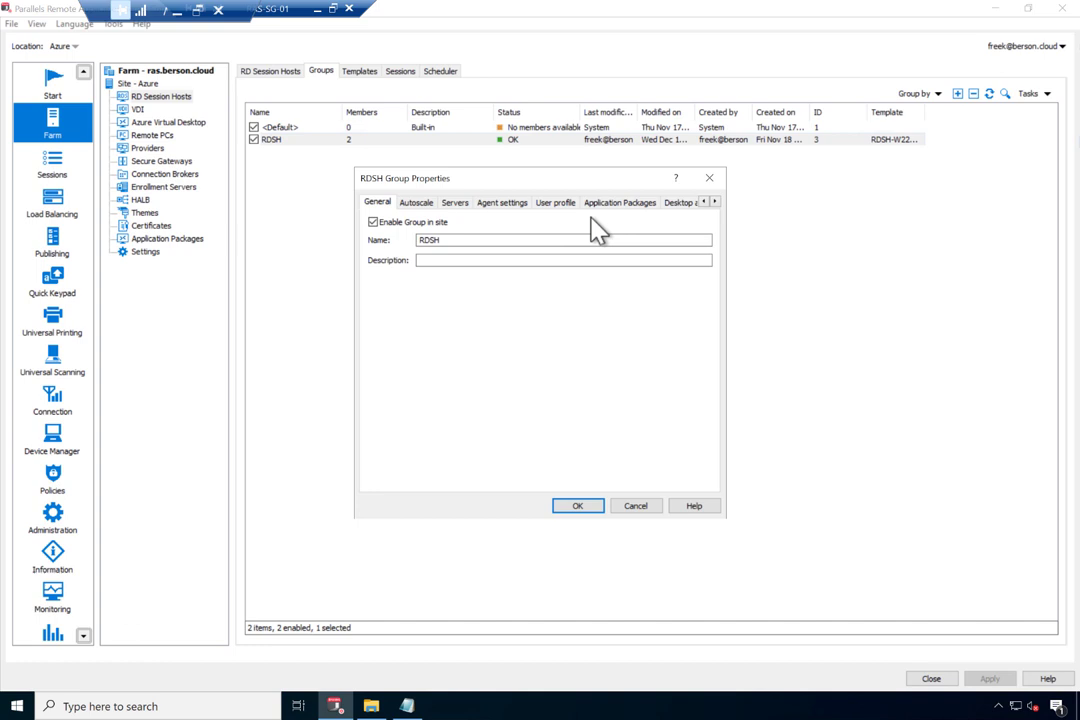
{"action": "left_click", "coordinate": [627, 210]}
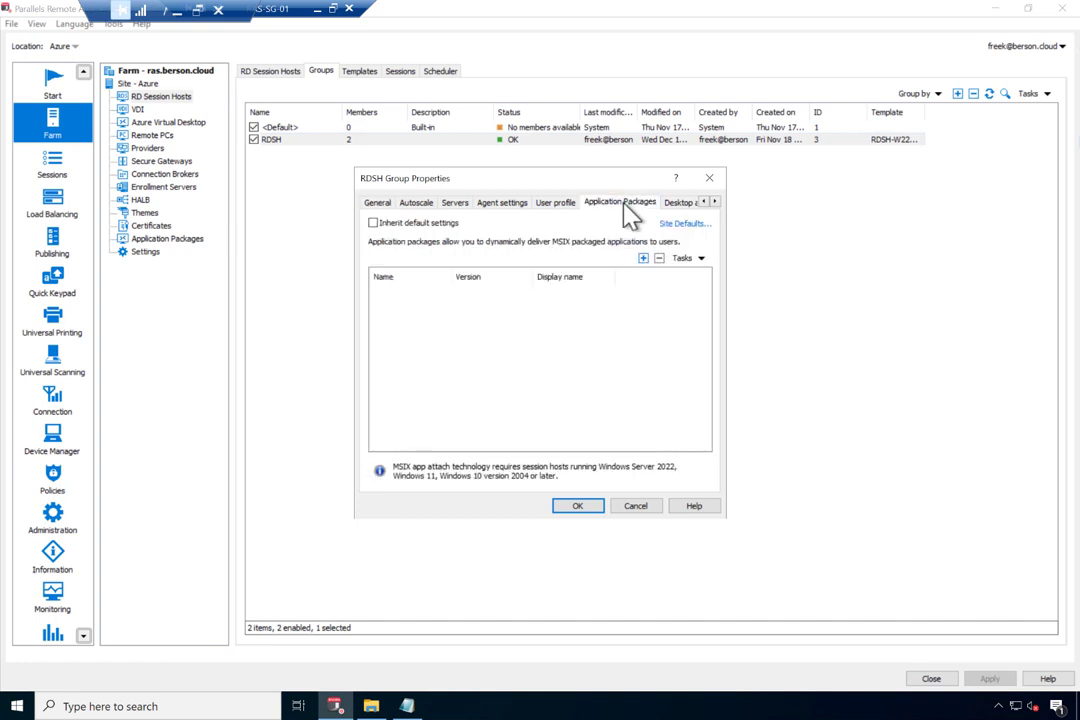
Add all nine MSIX packages, starting with NotepadPlusPlus, to the RDSH group and apply.
{"action": "left_click", "coordinate": [643, 258]}
{"action": "left_click", "coordinate": [458, 291]}
{"action": "key", "text": "space"}
{"action": "key", "text": "Down"}
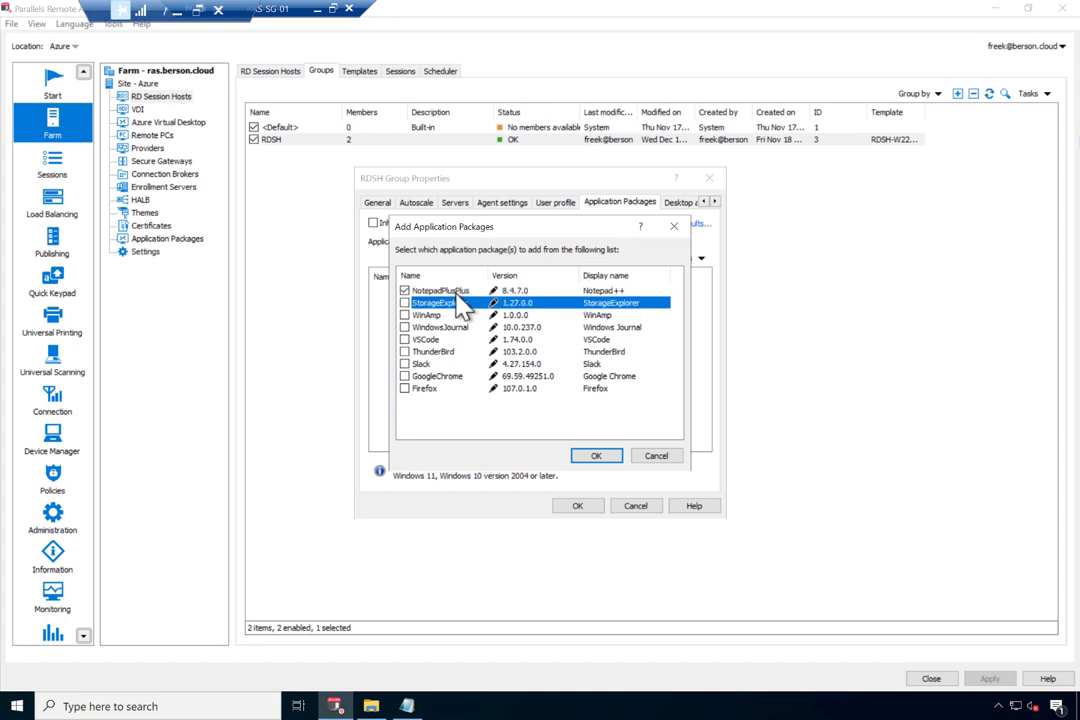
{"action": "key", "text": "space"}
{"action": "key", "text": "Down"}
{"action": "key", "text": "space"}
{"action": "key", "text": "Down"}
{"action": "key", "text": "space"}
{"action": "key", "text": "Down"}
{"action": "key", "text": "space"}
{"action": "key", "text": "Down"}
{"action": "key", "text": "space"}
{"action": "key", "text": "Down"}
{"action": "key", "text": "space"}
{"action": "key", "text": "Down"}
{"action": "key", "text": "space"}
{"action": "key", "text": "Down"}
{"action": "key", "text": "space"}
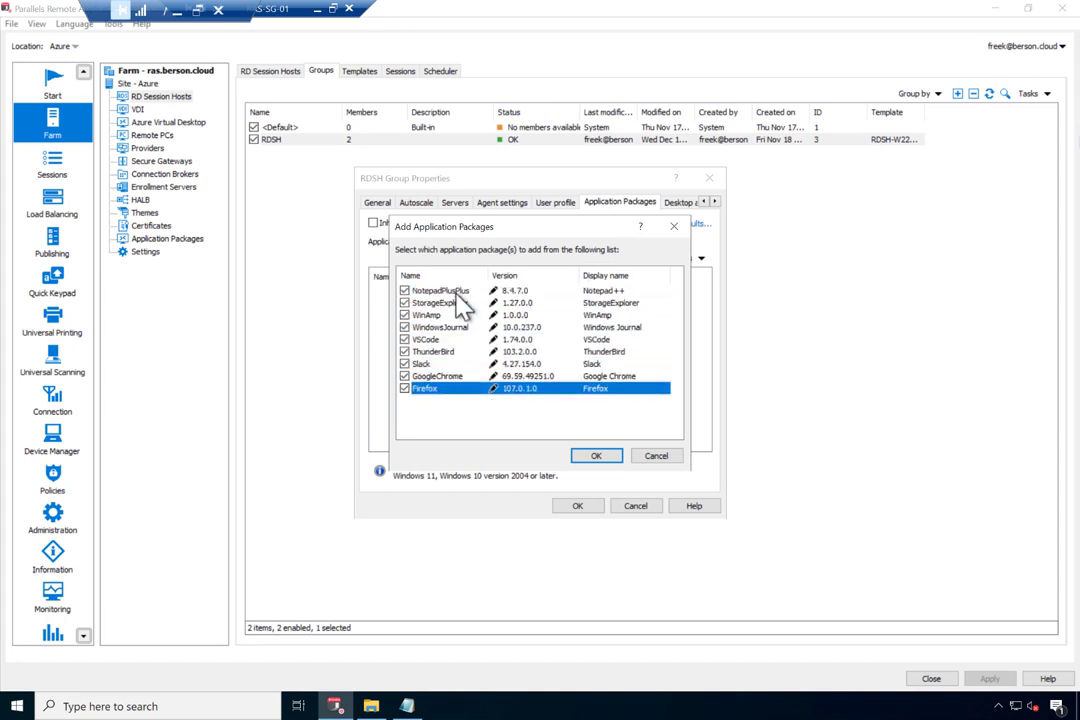
{"action": "left_click", "coordinate": [612, 458]}
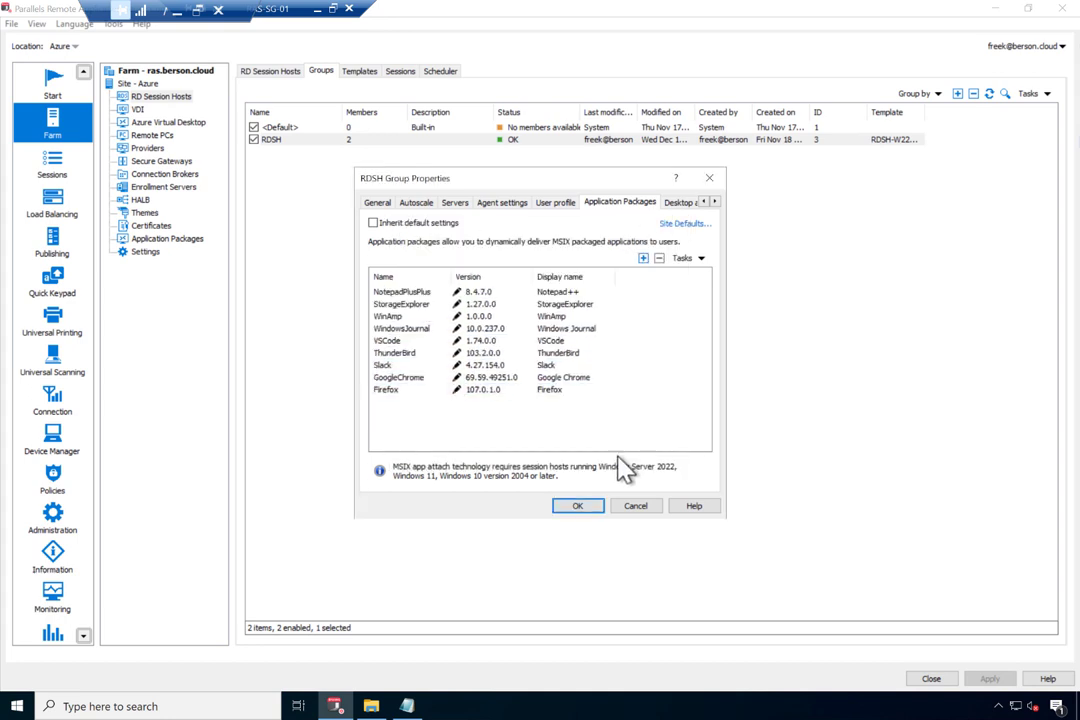
{"action": "left_click", "coordinate": [599, 513]}
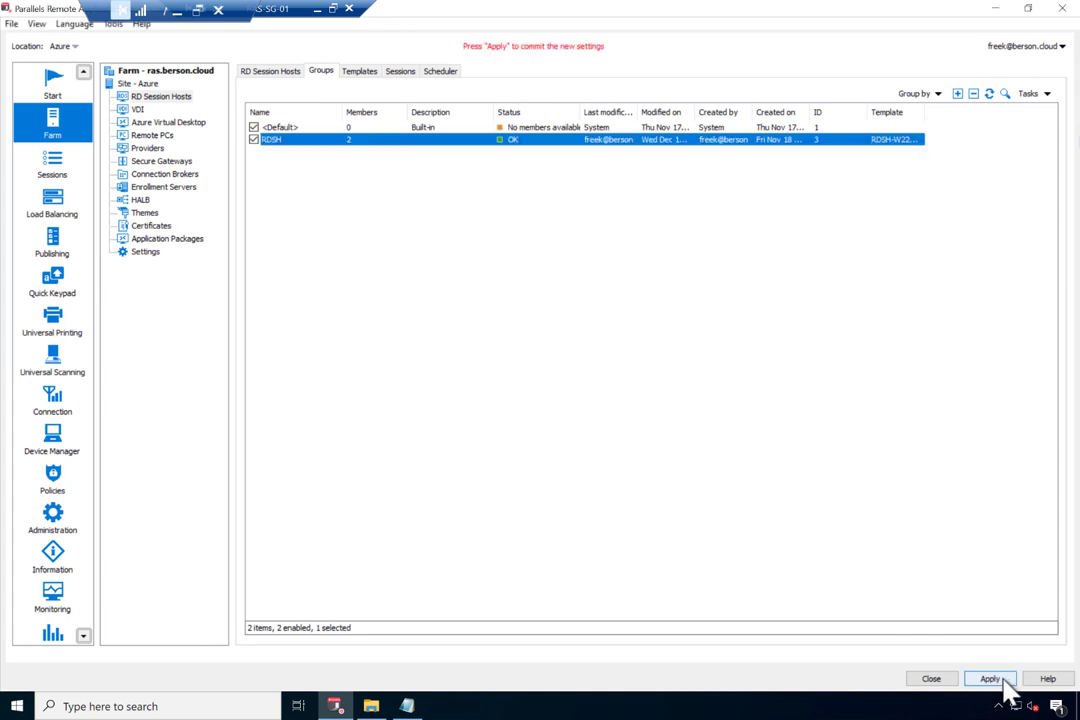
{"action": "left_click", "coordinate": [1003, 682]}
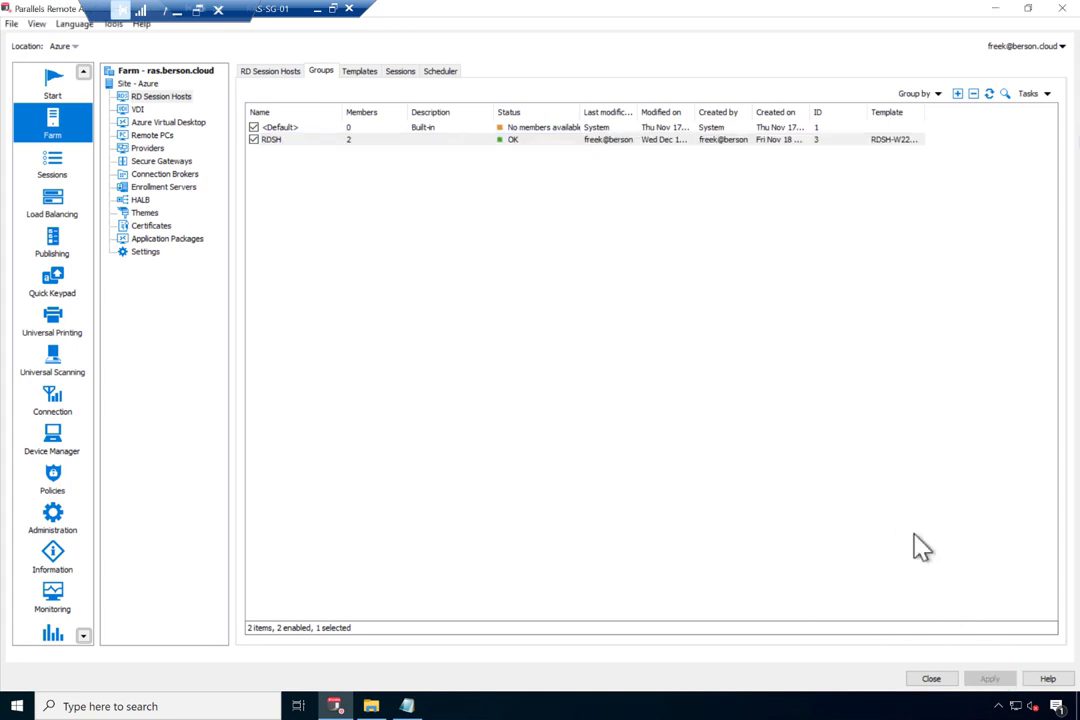
Review RDSH-001's Application Packages tab showing all nine packages with status OK.
{"action": "left_click", "coordinate": [280, 72]}
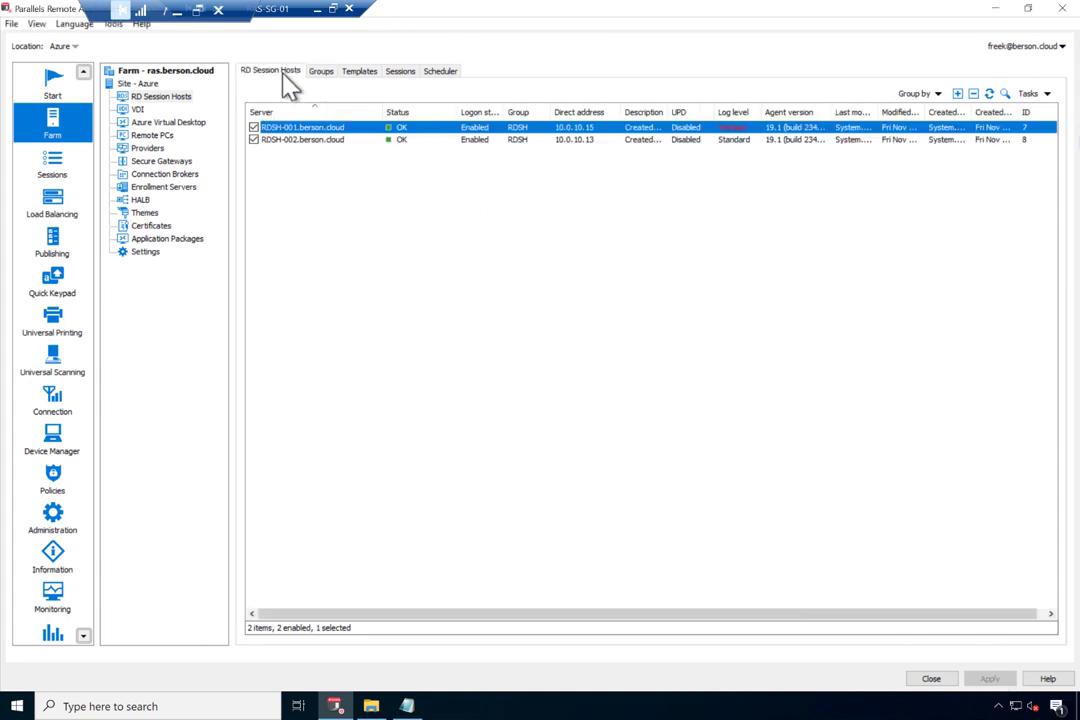
{"action": "double_click", "coordinate": [358, 140]}
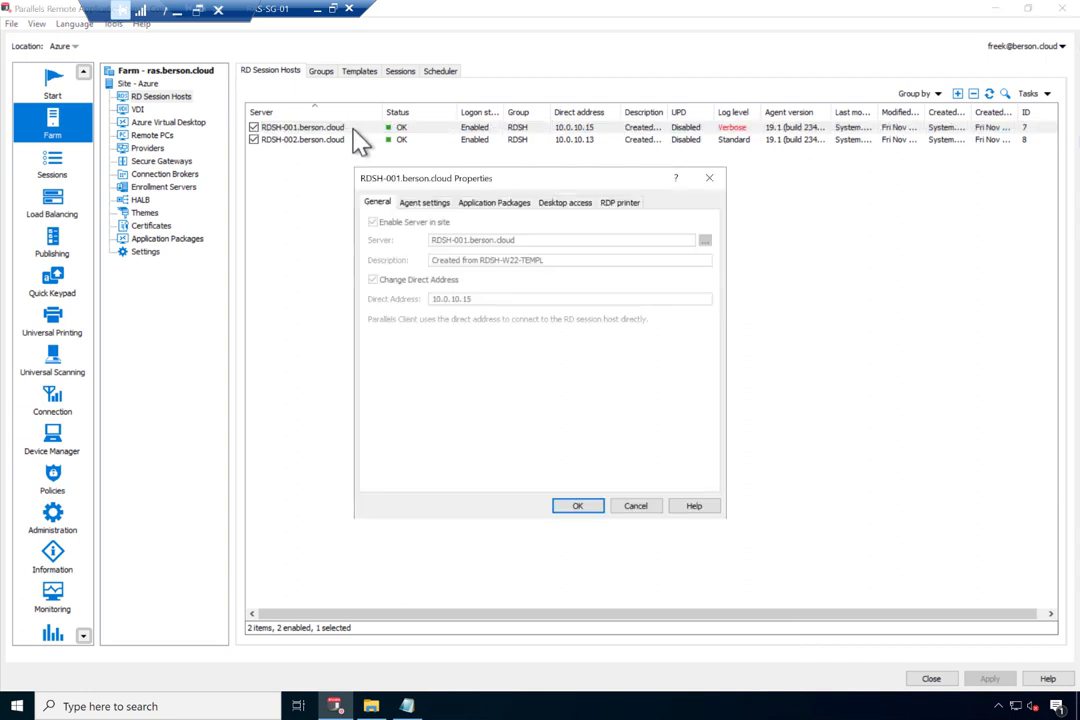
{"action": "left_click", "coordinate": [480, 208]}
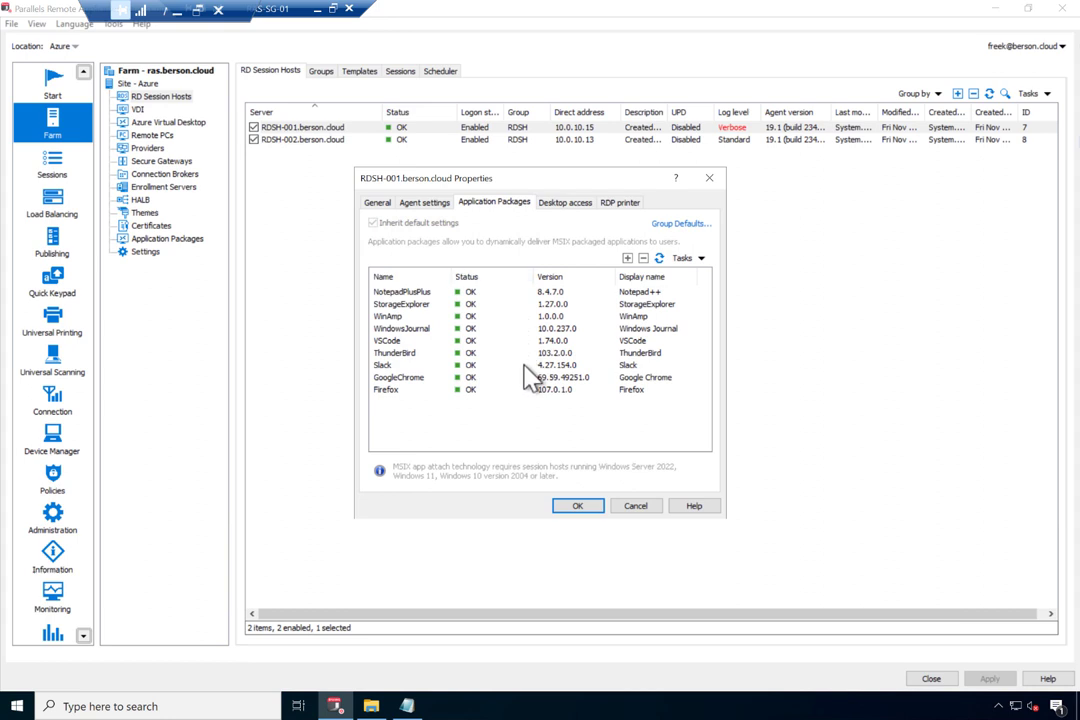
{"action": "left_click", "coordinate": [578, 500]}
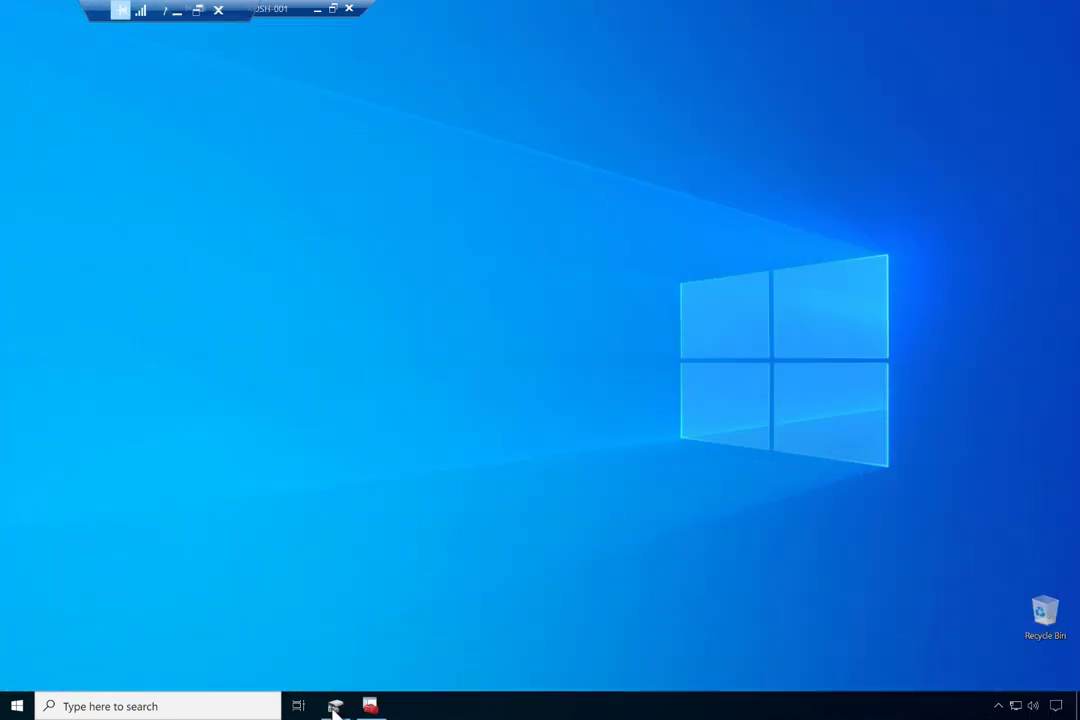
Inspect the read-only VHD package disks in Disk Management, then switch to the Certificates console.
{"action": "left_click", "coordinate": [336, 707]}
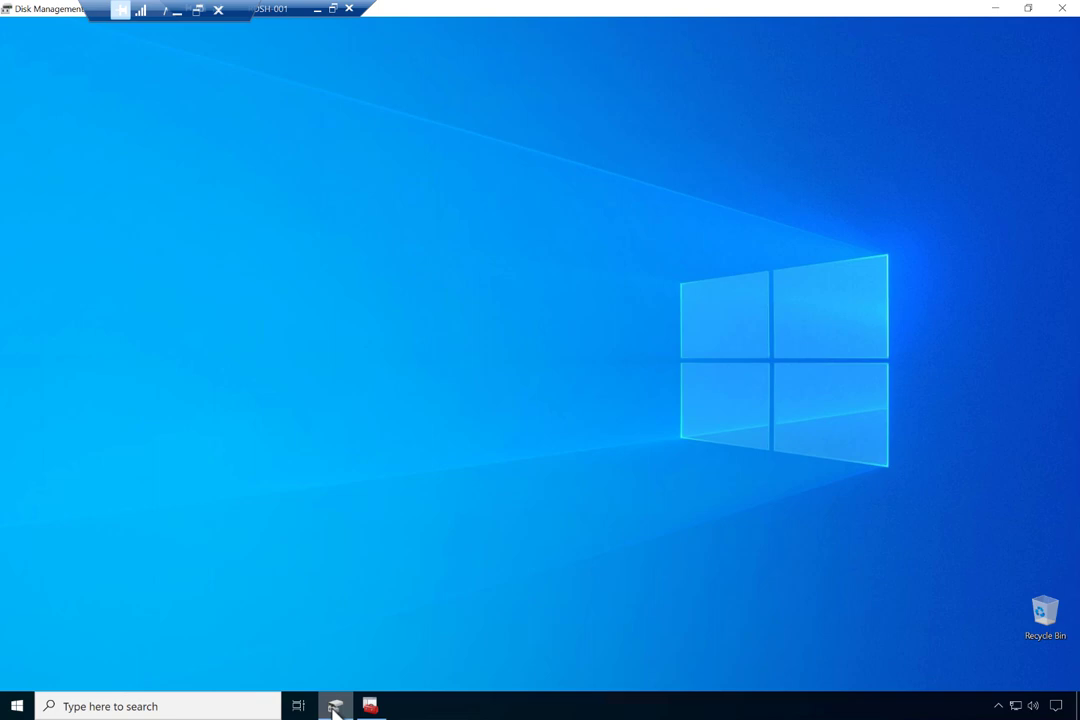
{"action": "left_click", "coordinate": [336, 708]}
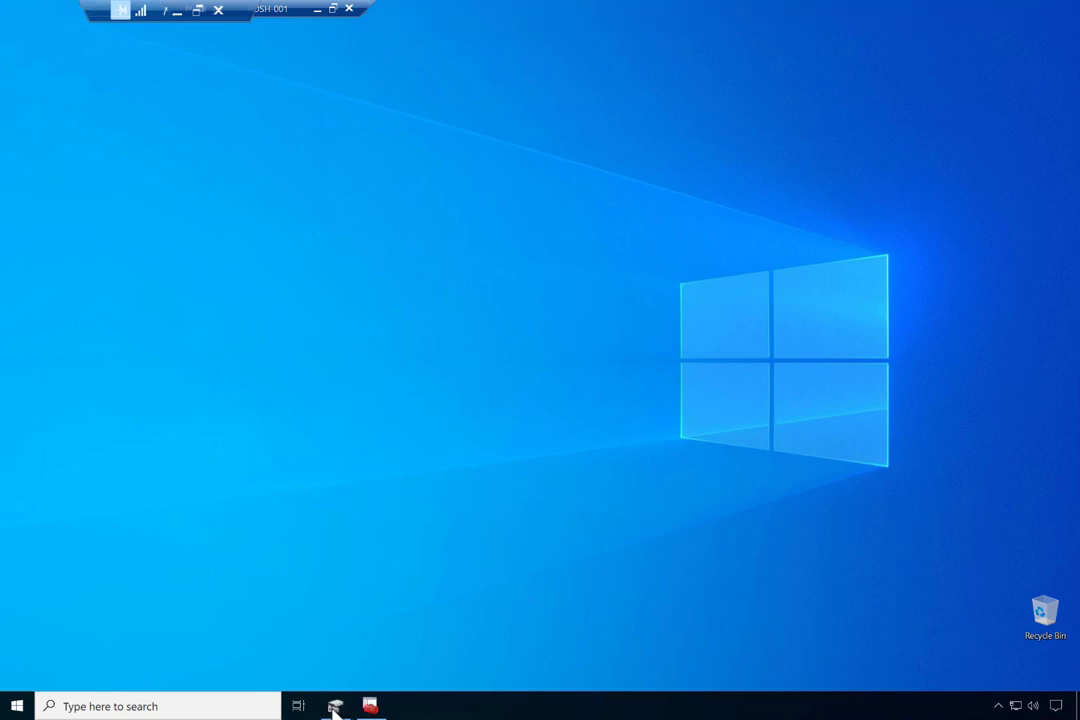
{"action": "left_click", "coordinate": [336, 708]}
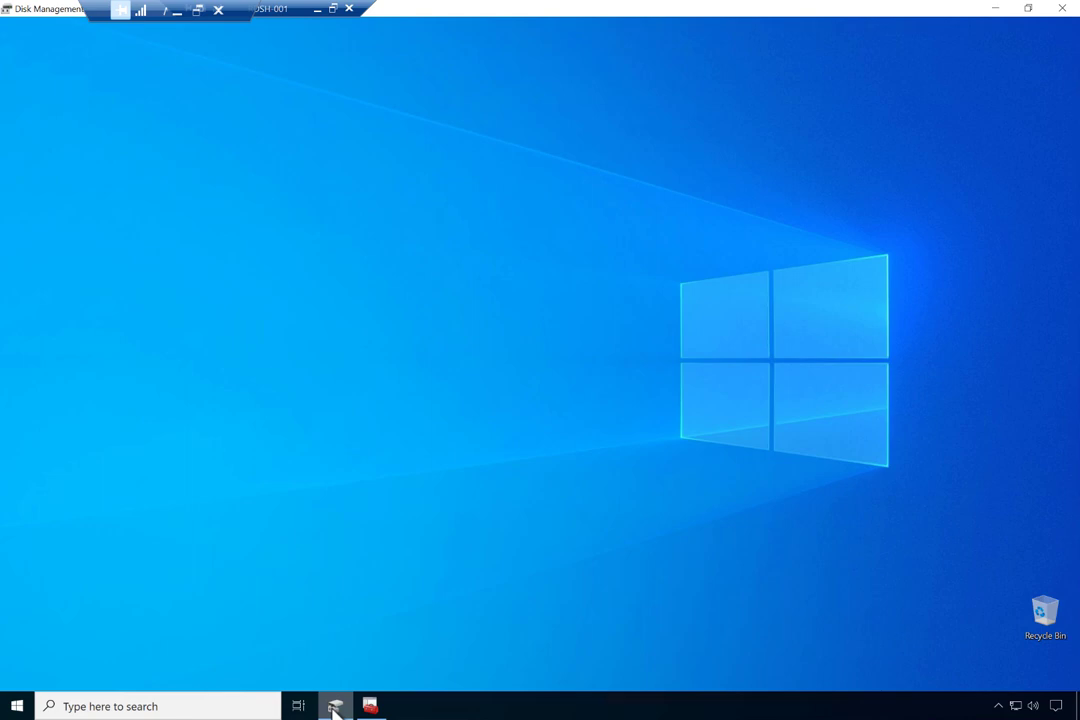
{"action": "left_click", "coordinate": [336, 708]}
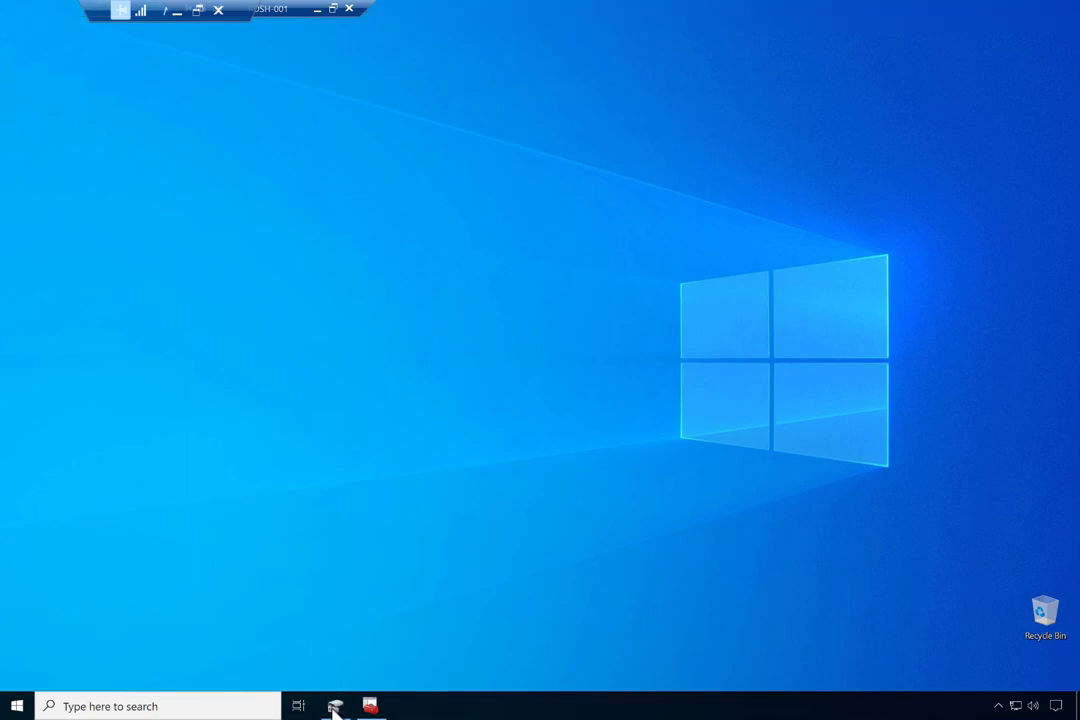
{"action": "left_click", "coordinate": [336, 708]}
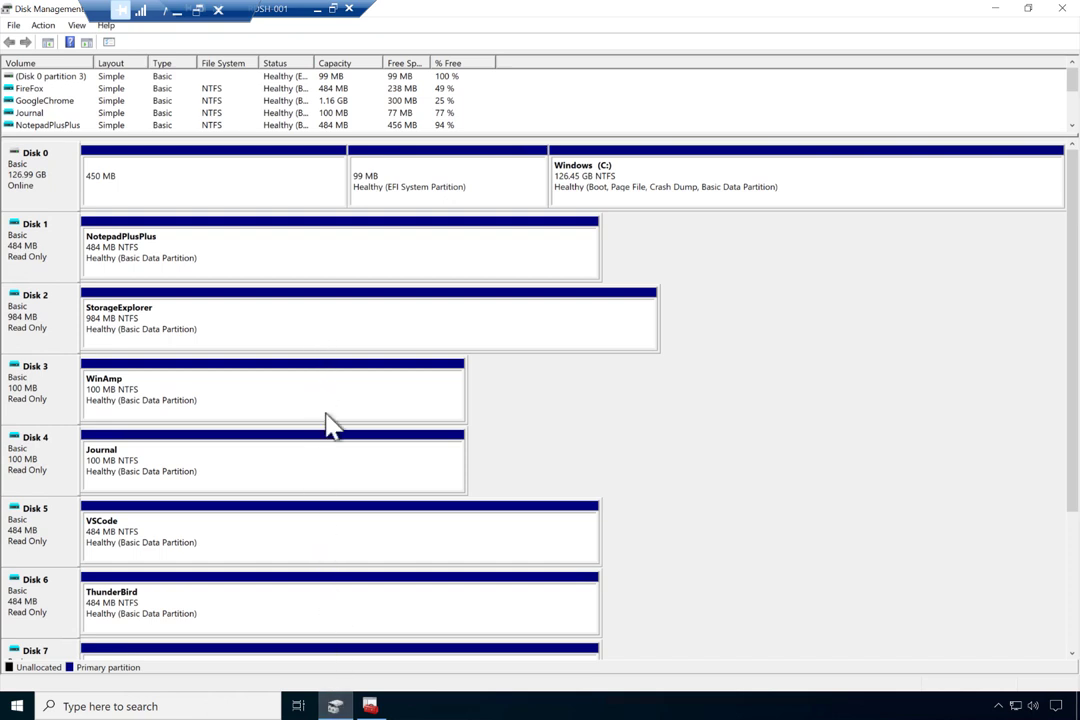
{"action": "left_click", "coordinate": [995, 8]}
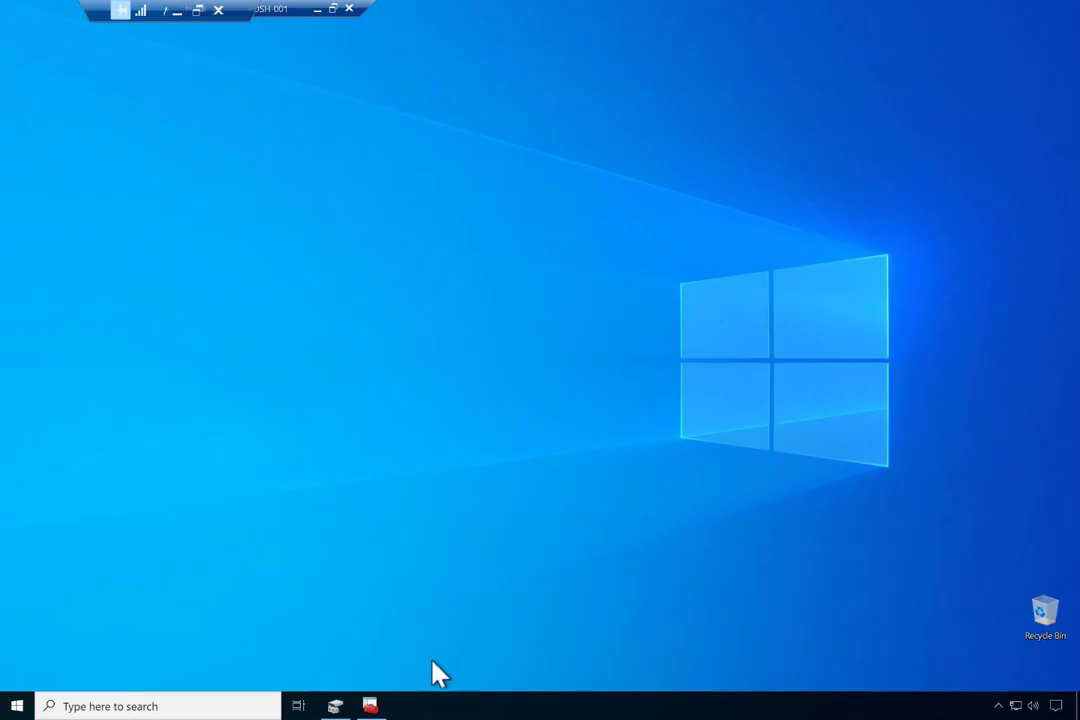
{"action": "left_click", "coordinate": [370, 706]}
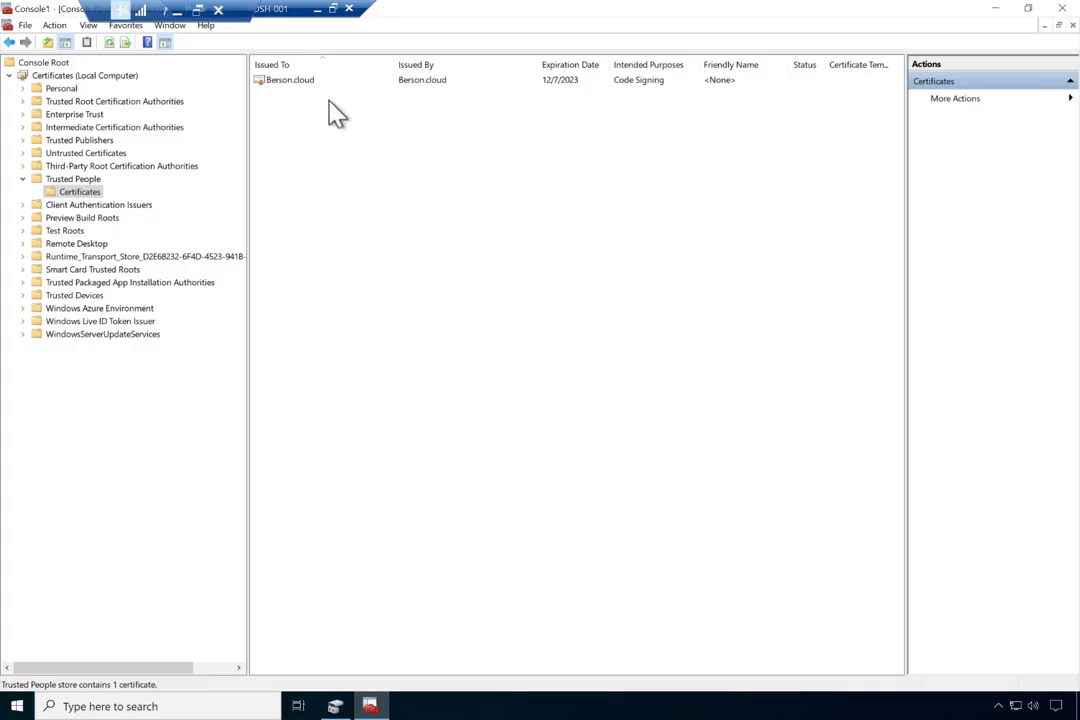
Inspect the Berson.cloud certificate under Trusted People and minimize the console.
{"action": "left_click", "coordinate": [302, 82]}
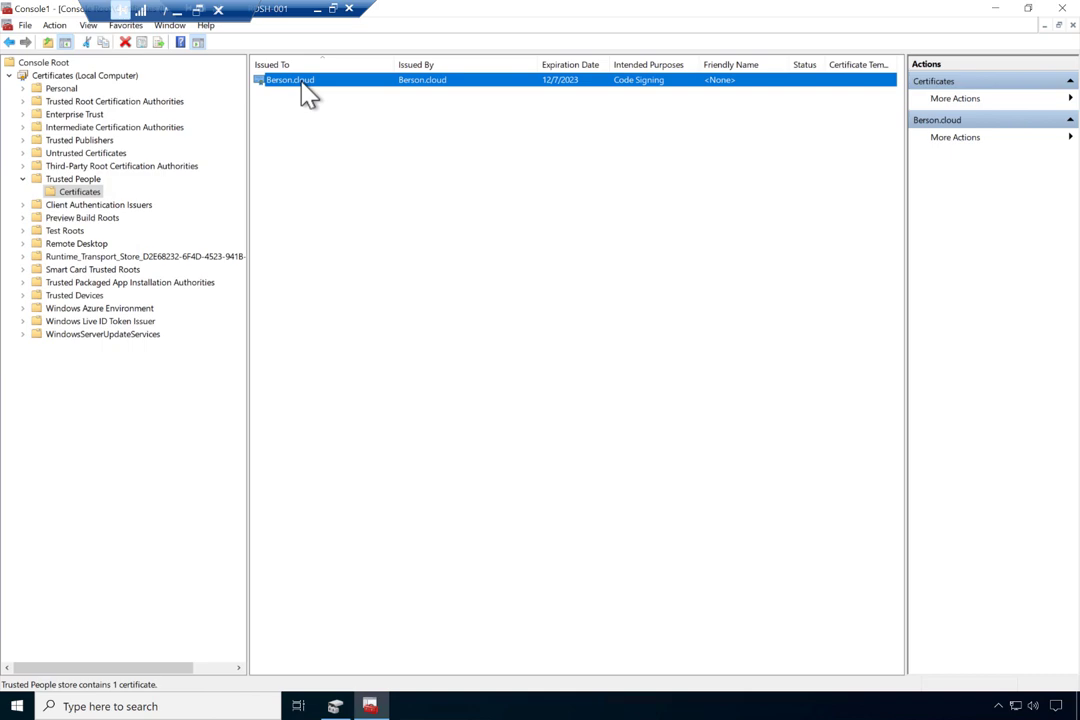
{"action": "left_click", "coordinate": [996, 8]}
Launch Windows Journal from the expanded Recently added list, then reopen that list.
{"action": "left_click", "coordinate": [17, 705]}
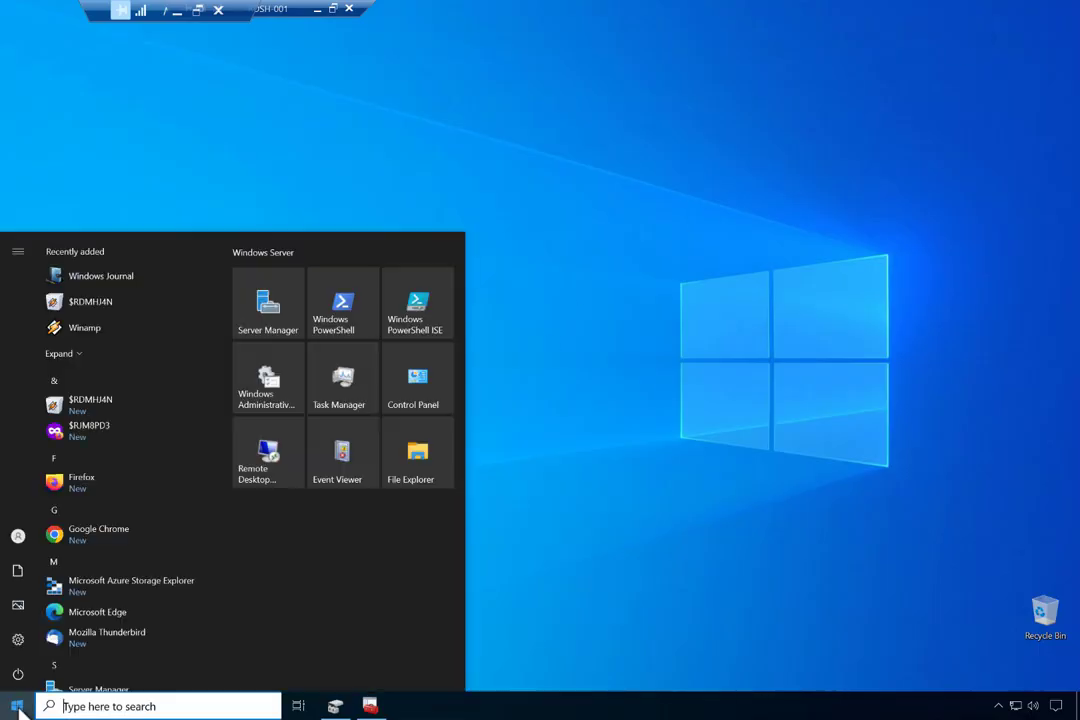
{"action": "left_click", "coordinate": [97, 355]}
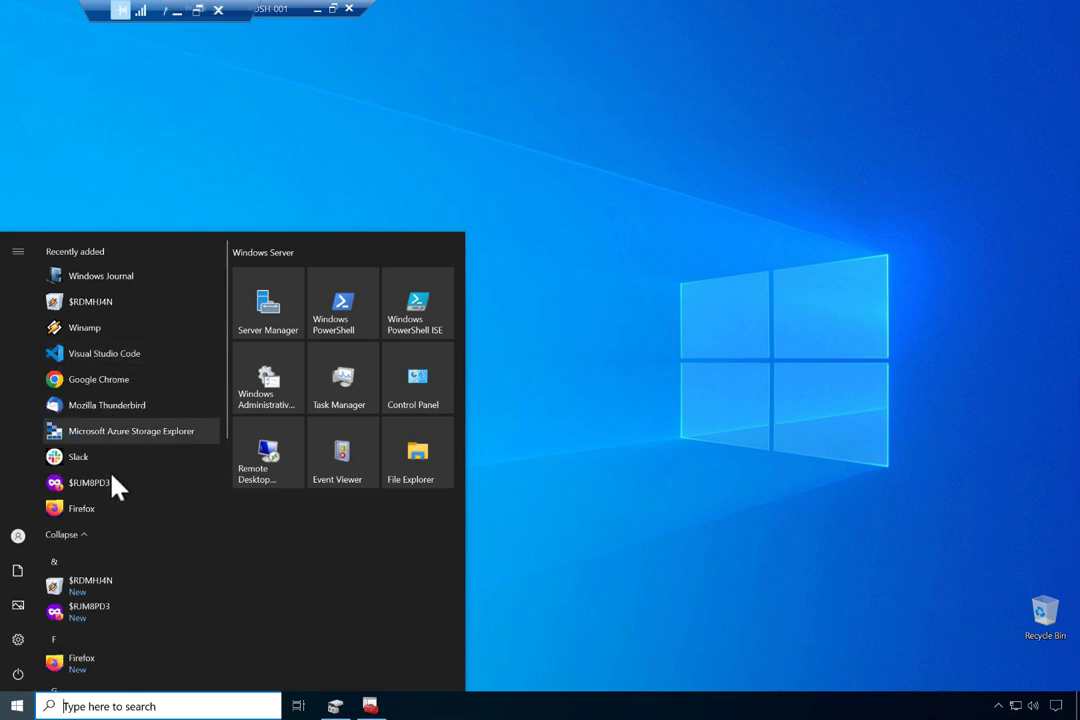
{"action": "left_click", "coordinate": [105, 278]}
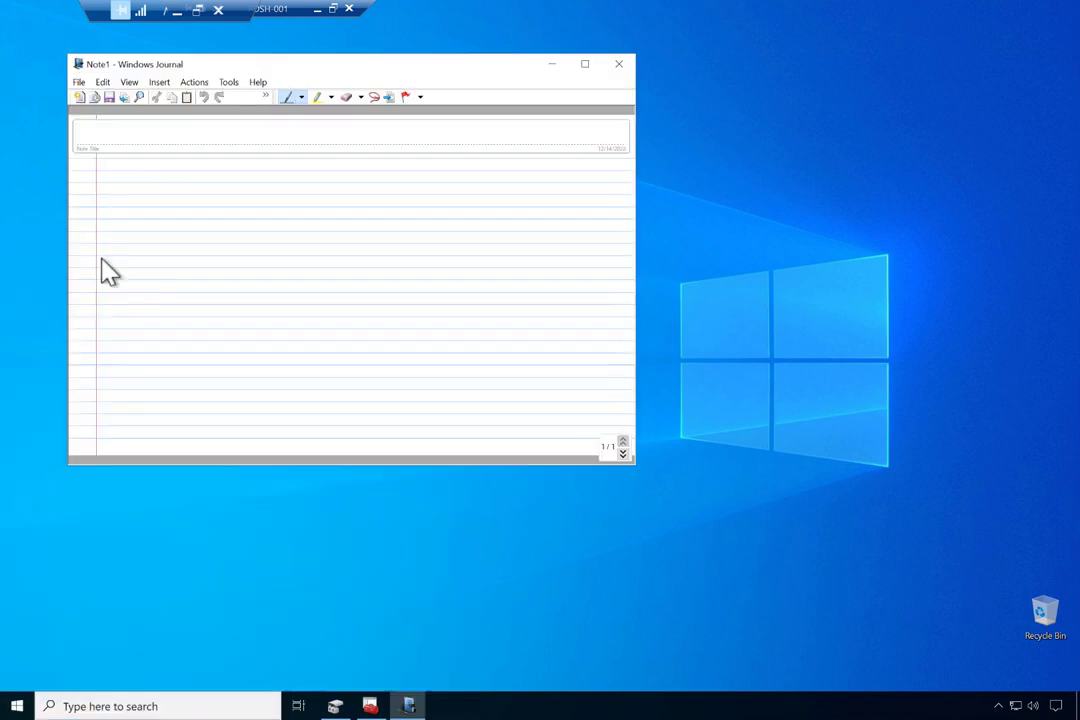
{"action": "left_click", "coordinate": [17, 708]}
{"action": "left_click", "coordinate": [105, 358]}
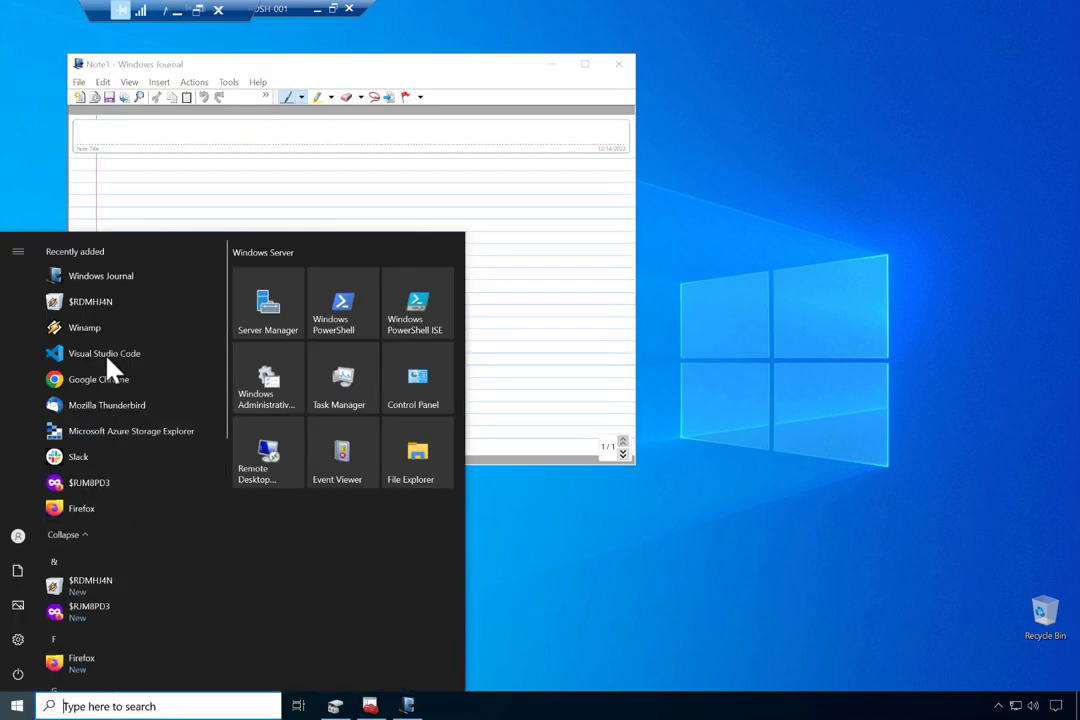